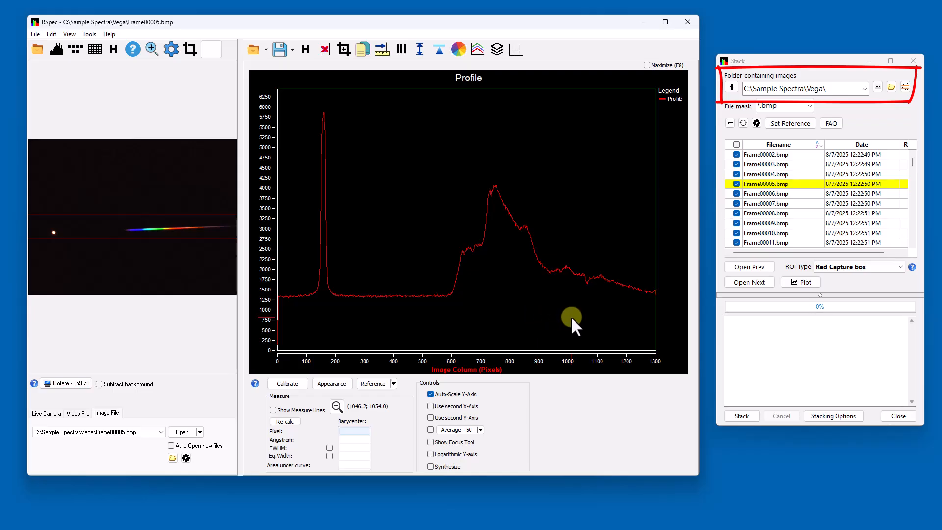
# Open the chooser for the image folder and browse the RSpecStack, Sample Spectra and WR V1770 Cyg_00001 folders
pyautogui.click(878, 87)
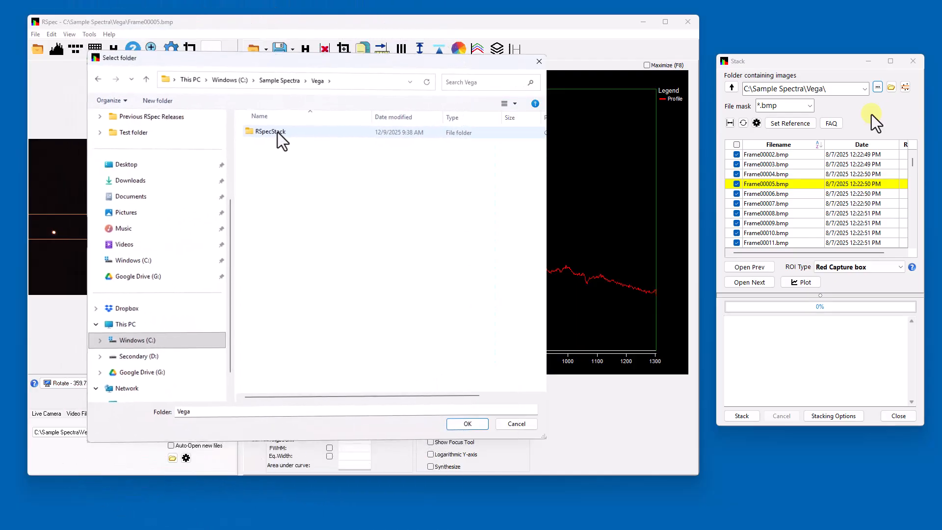
pyautogui.click(280, 134)
pyautogui.doubleClick(280, 134)
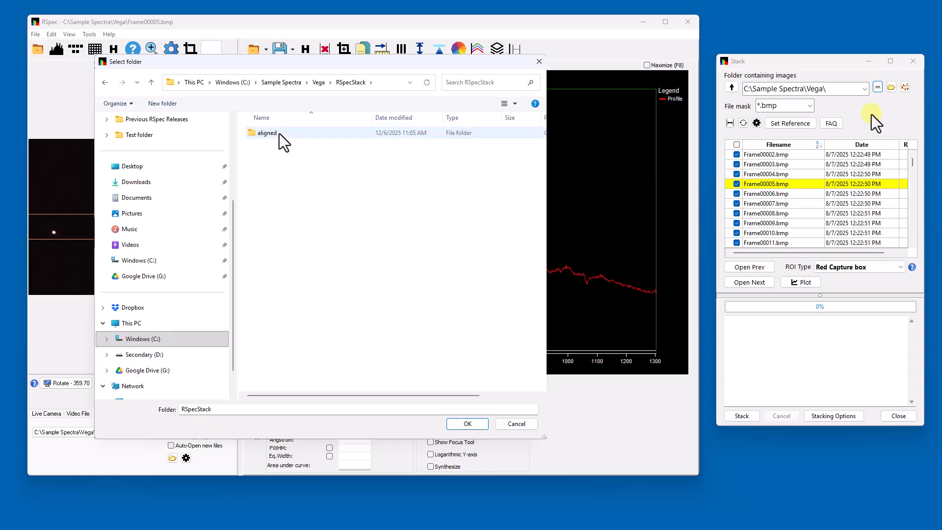
pyautogui.click(319, 85)
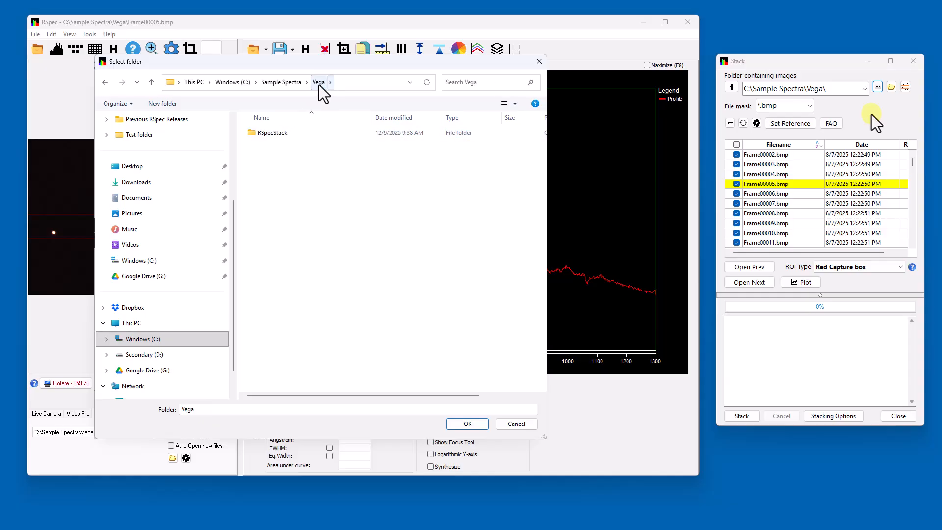
pyautogui.click(272, 83)
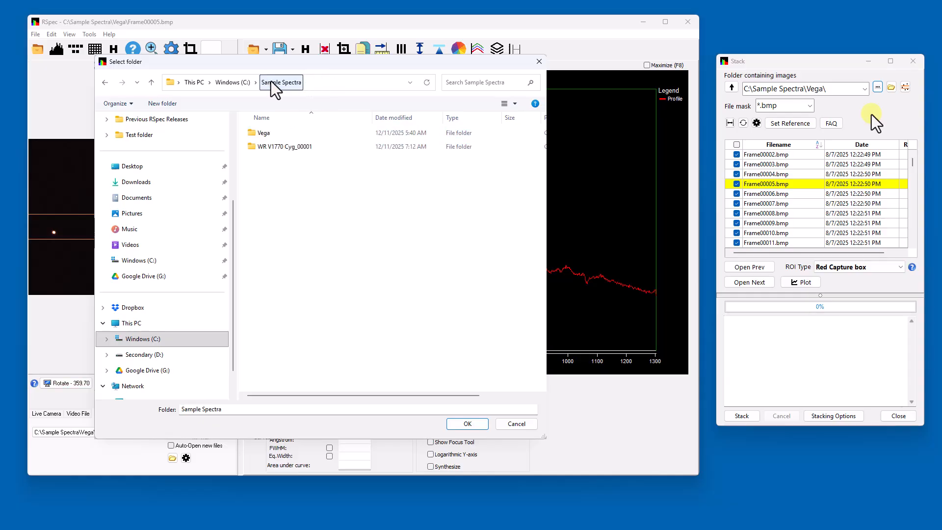
pyautogui.doubleClick(270, 147)
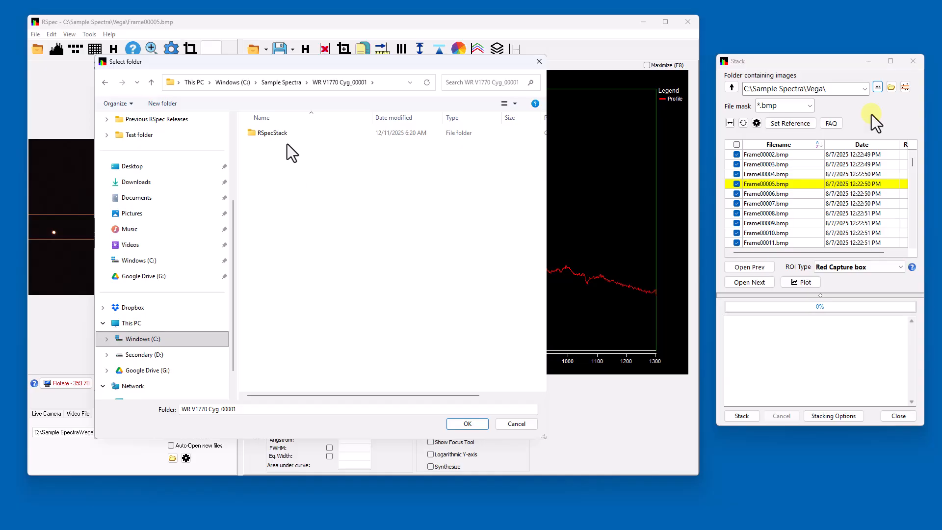
pyautogui.click(281, 85)
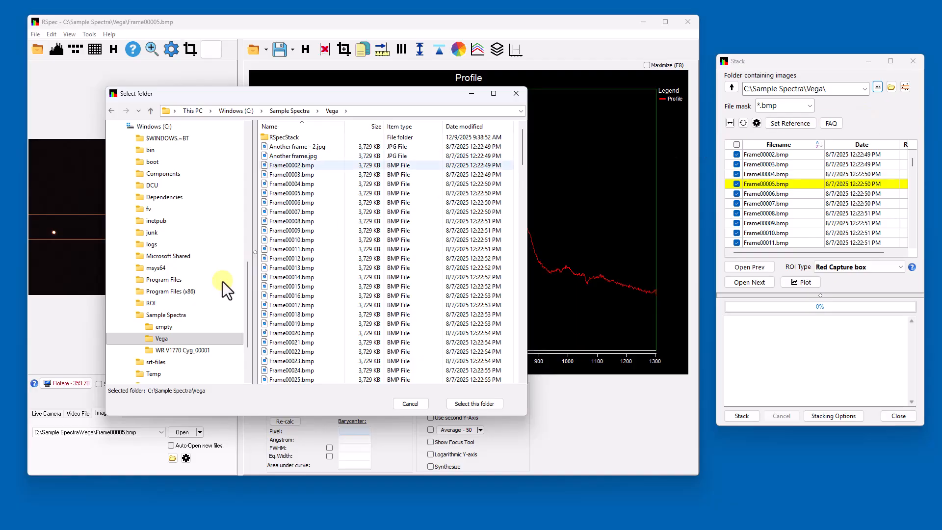
# Preview the WR V1770 Cyg_00001, Vega and Sample Spectra folders in the folder tree
pyautogui.click(167, 350)
pyautogui.click(166, 339)
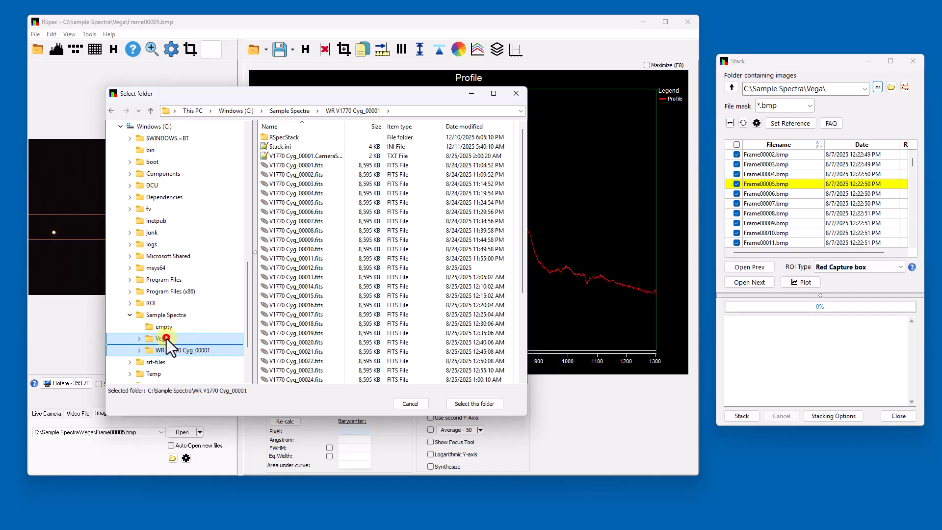
pyautogui.click(165, 326)
pyautogui.click(169, 316)
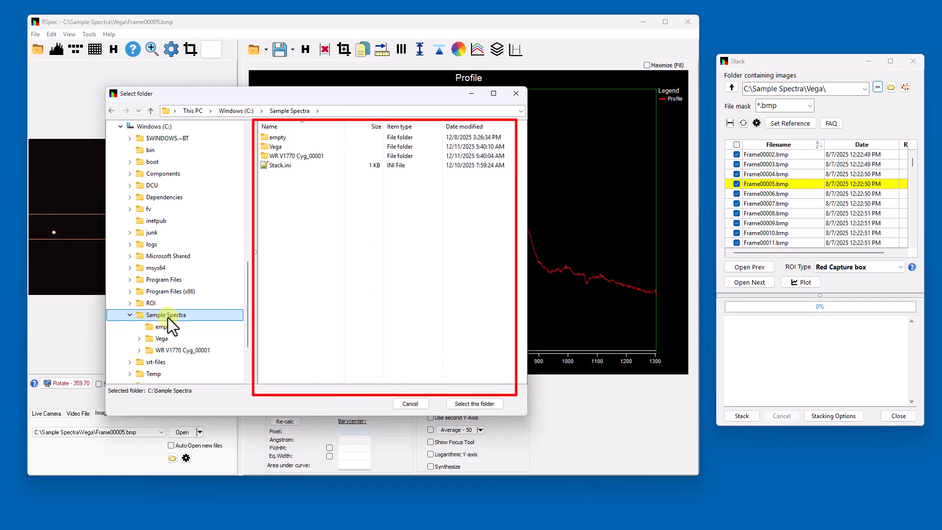
pyautogui.click(163, 338)
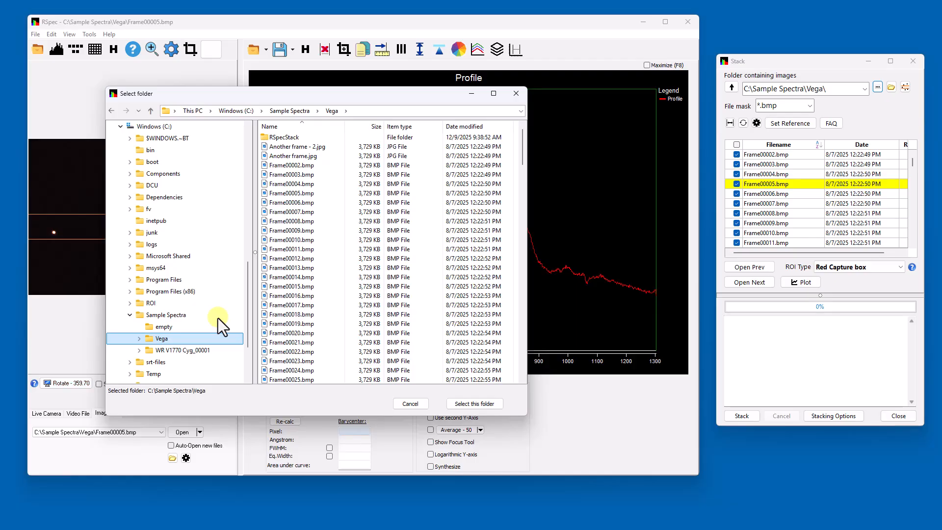
# Select Sample Spectra > WR V1770 Cyg_00001 as the folder of images to stack
pyautogui.click(150, 114)
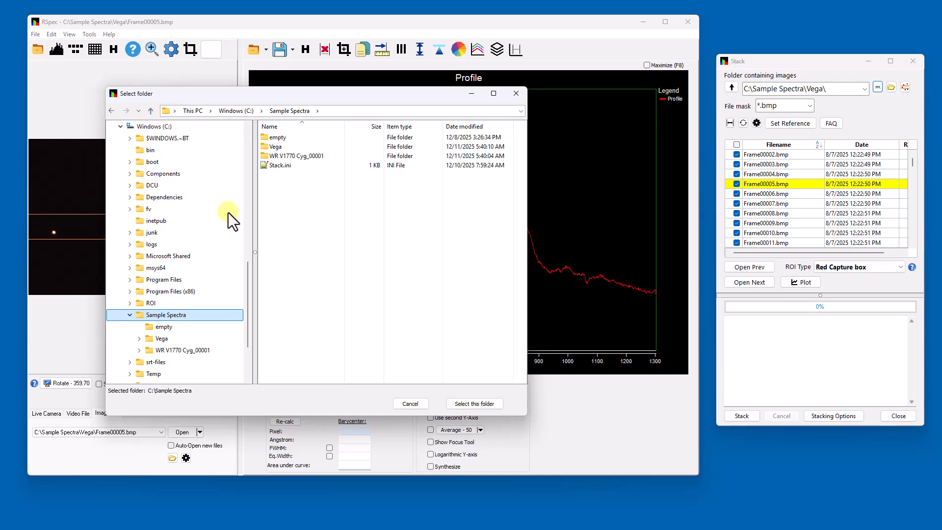
pyautogui.doubleClick(323, 156)
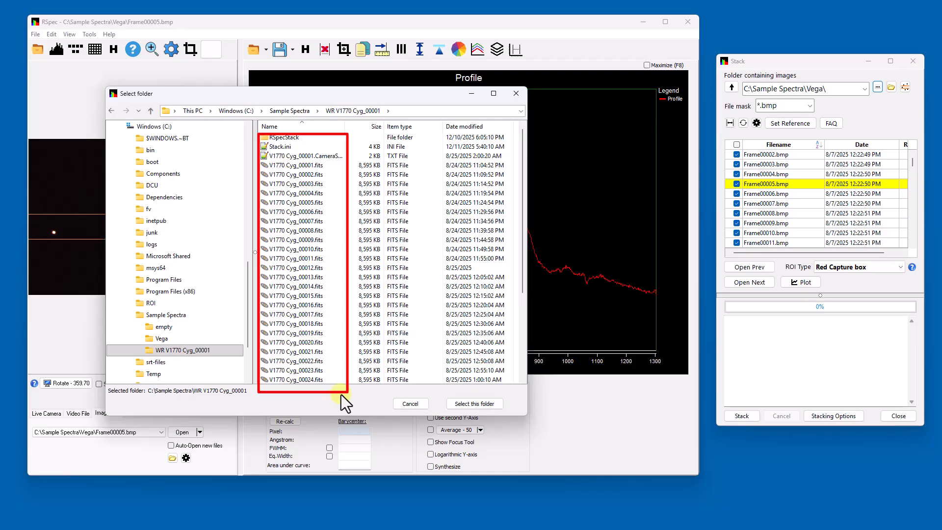
pyautogui.click(483, 405)
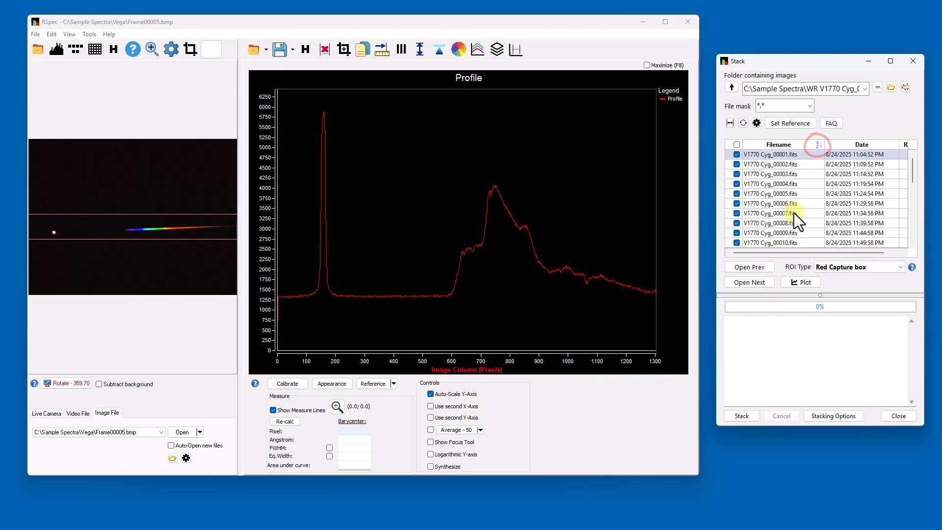
pyautogui.click(818, 144)
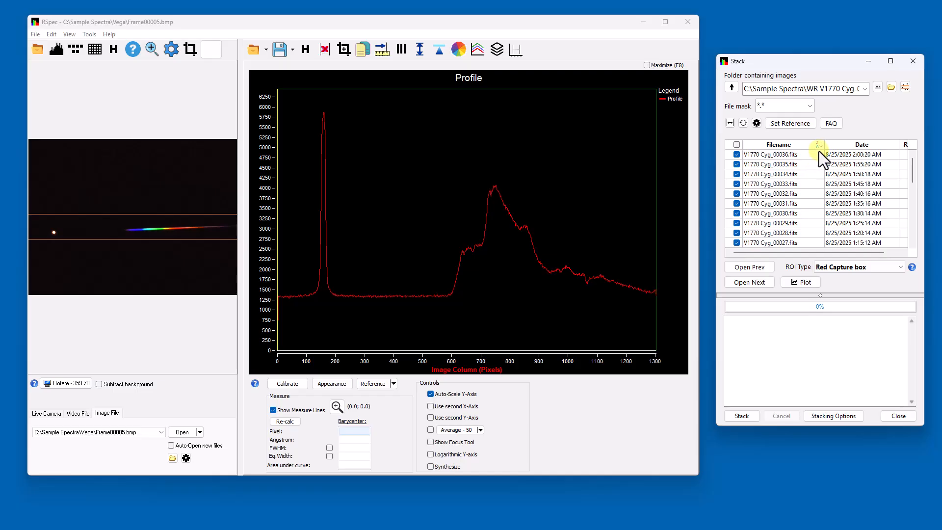
pyautogui.click(818, 145)
pyautogui.click(875, 144)
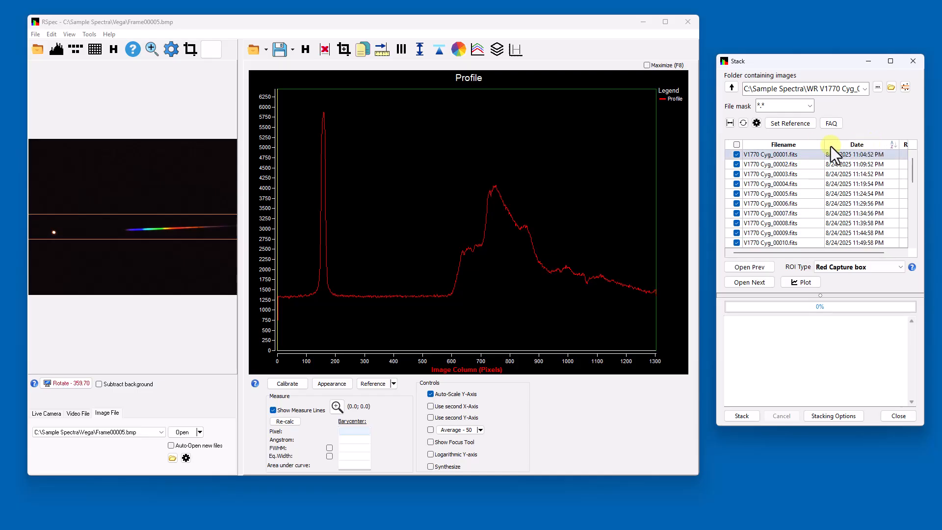
pyautogui.click(812, 147)
# Exclude V1770 Cyg_00001.fits from the stack and display the V1770 Cyg_00002.fits frame
pyautogui.doubleClick(798, 158)
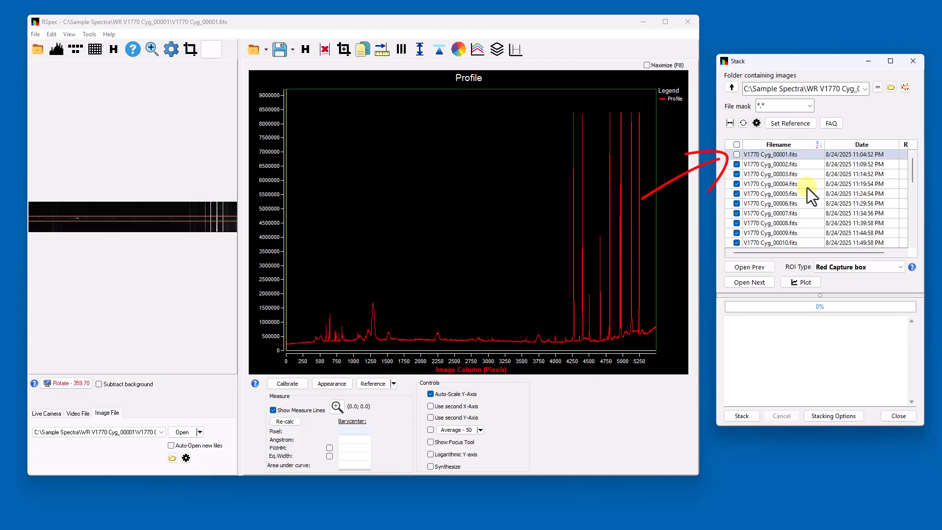
pyautogui.click(796, 164)
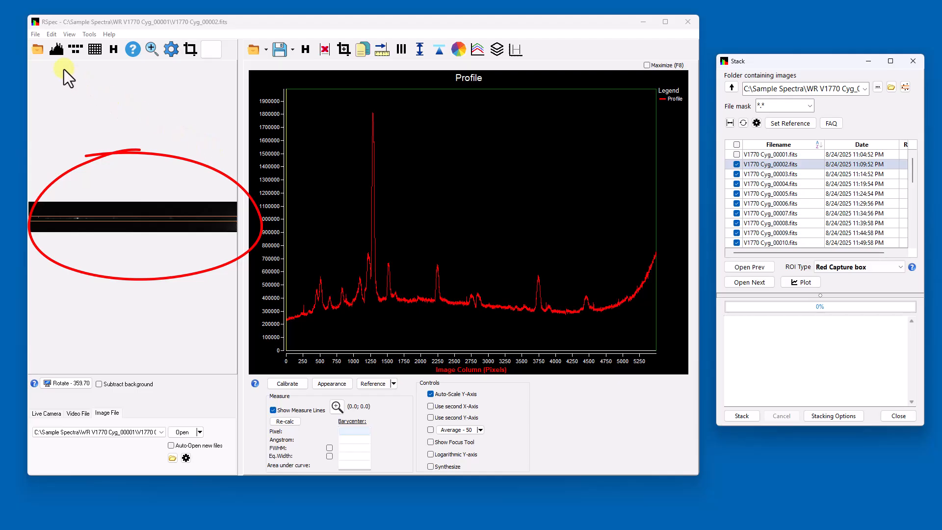
# Show the screen histogram to brighten the spectrum, leaving 'Automatically stretch new images' on
pyautogui.click(57, 50)
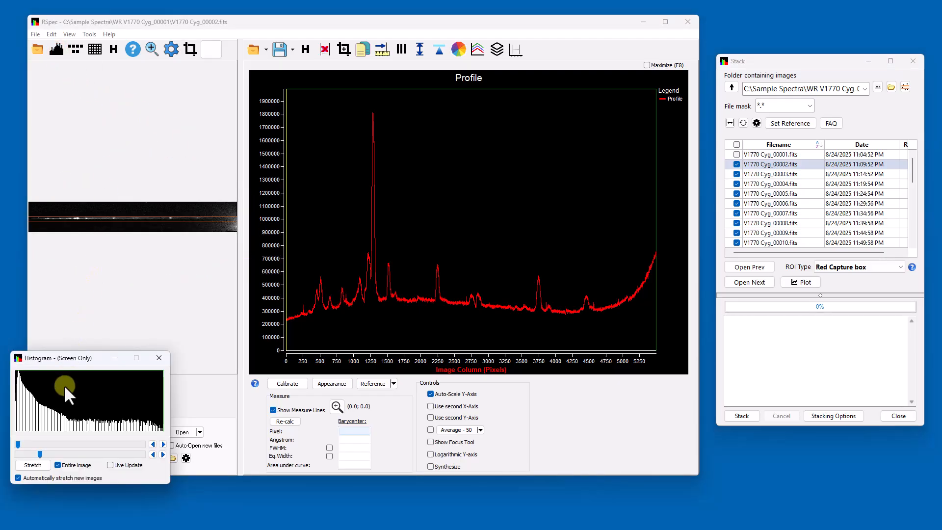
pyautogui.click(18, 478)
pyautogui.click(18, 478)
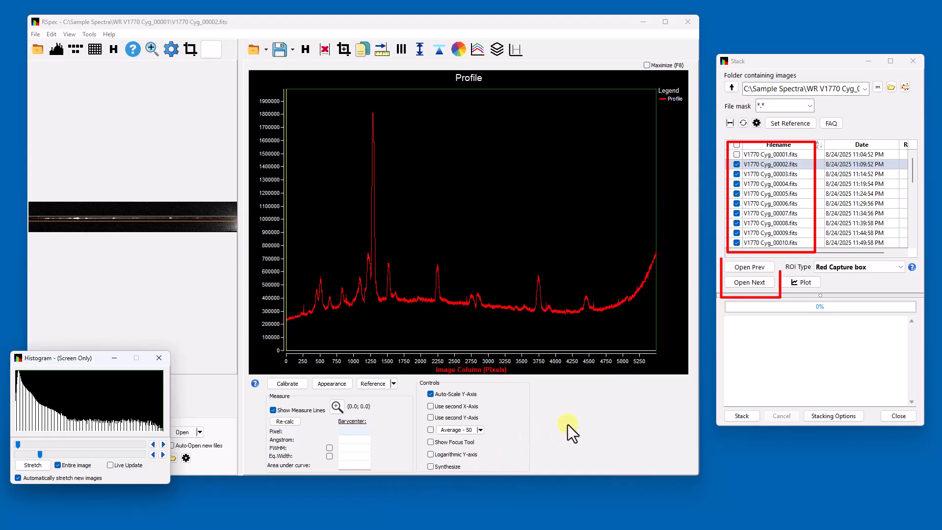
# View the V1770 Cyg_00003, 00005 and 00009 frames
pyautogui.click(756, 175)
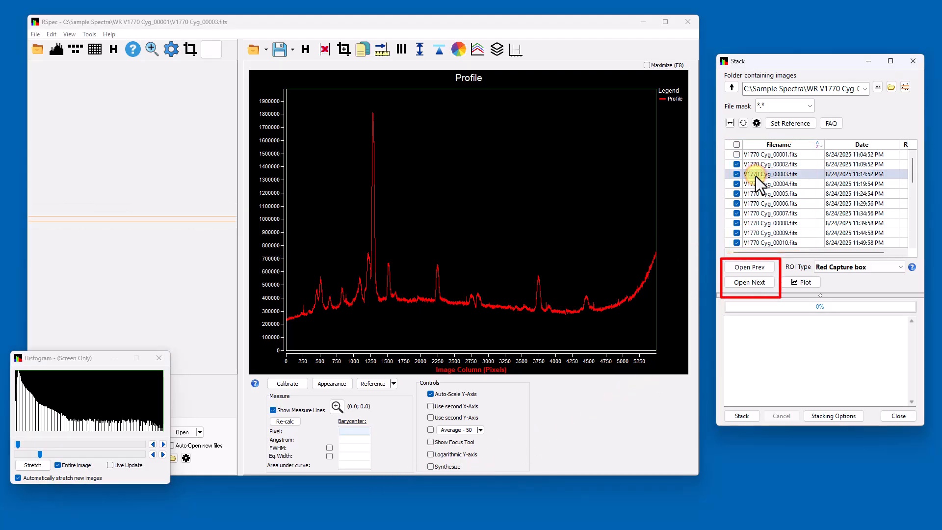
pyautogui.click(763, 193)
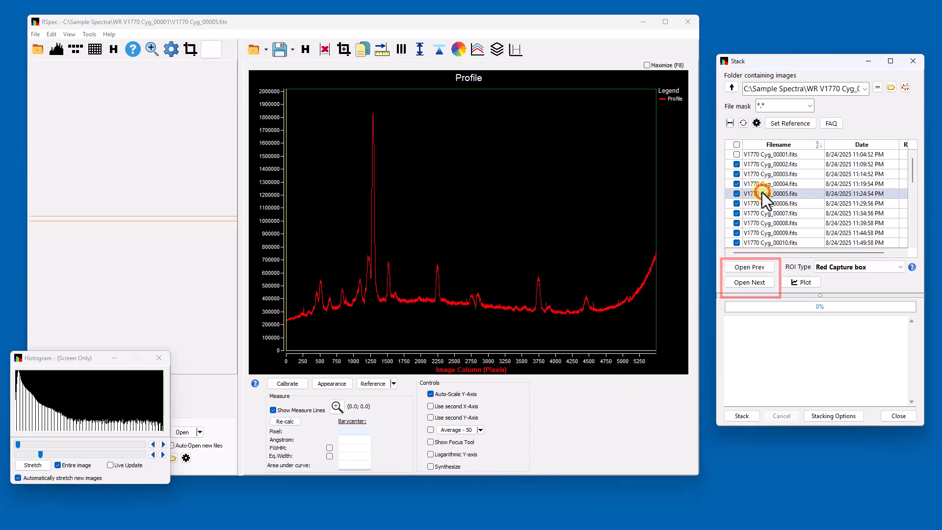
pyautogui.click(764, 231)
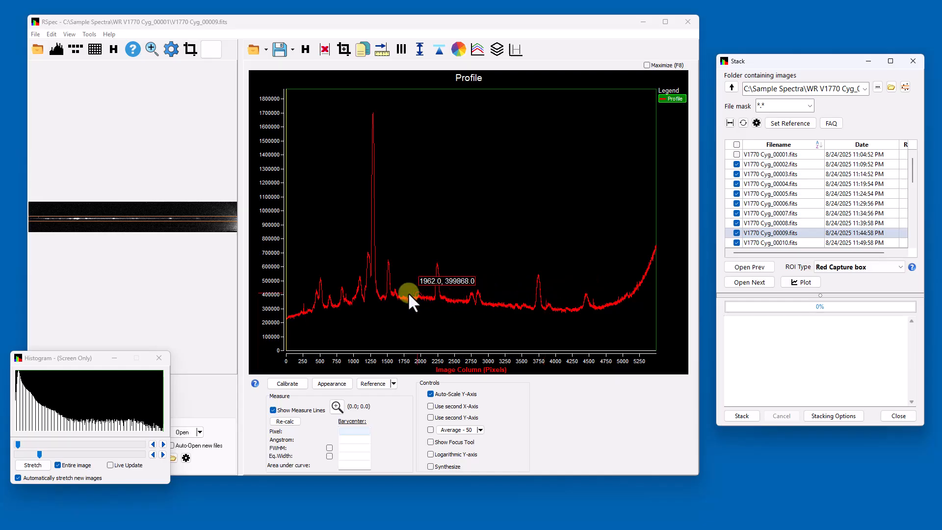
# Make V1770 Cyg_00009 the reference frame and outline a red capture box on the spectrum image
pyautogui.scroll(5, 378, 290)
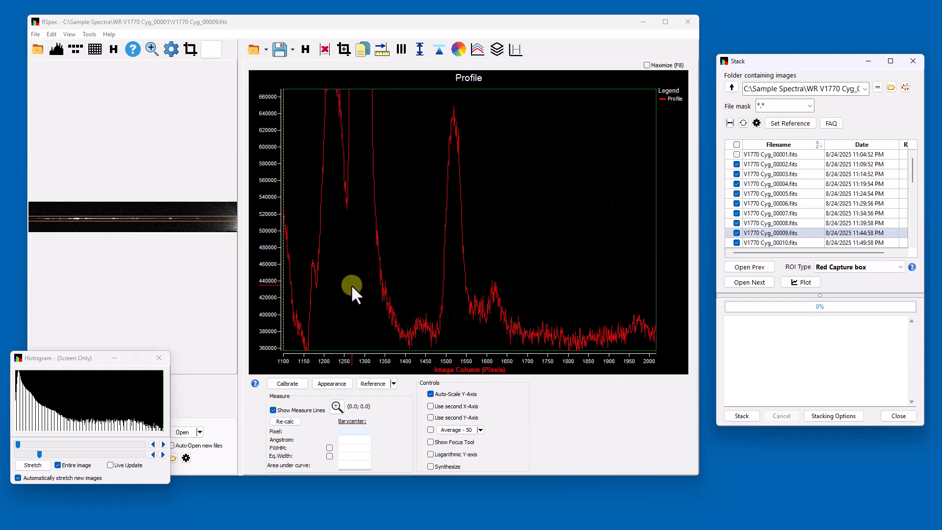
pyautogui.moveTo(352, 284); pyautogui.dragTo(490, 248)
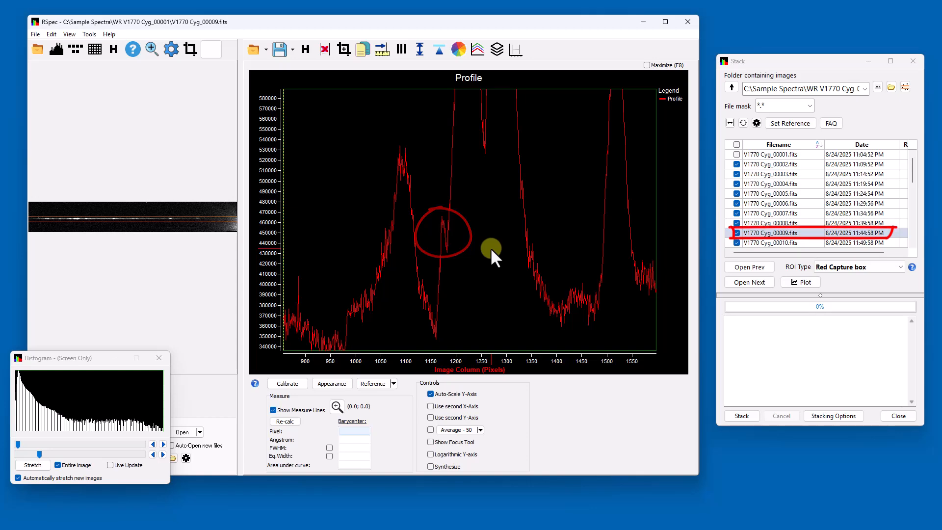
pyautogui.click(793, 125)
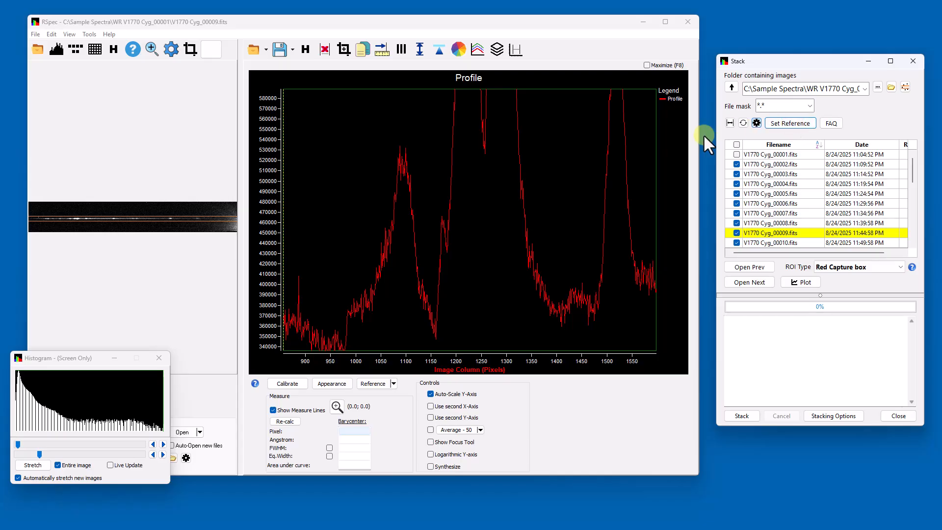
pyautogui.click(576, 167)
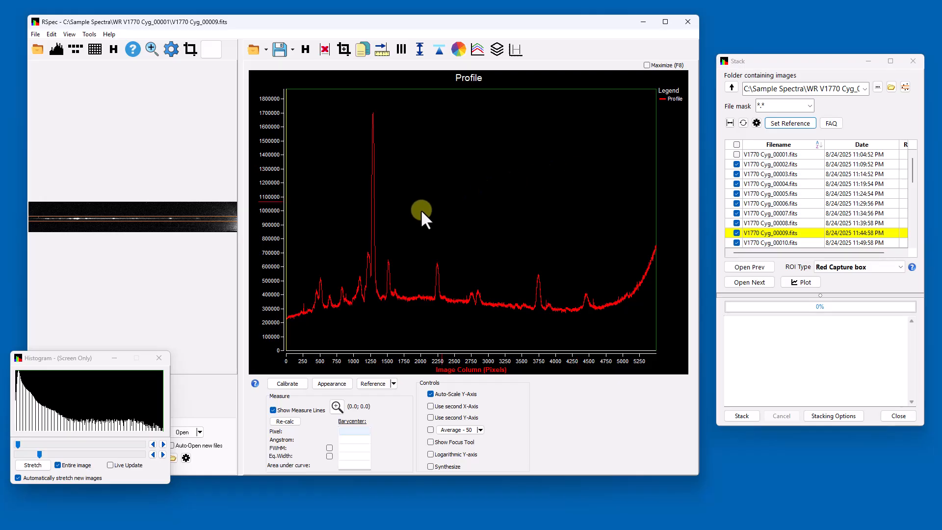
pyautogui.click(167, 213)
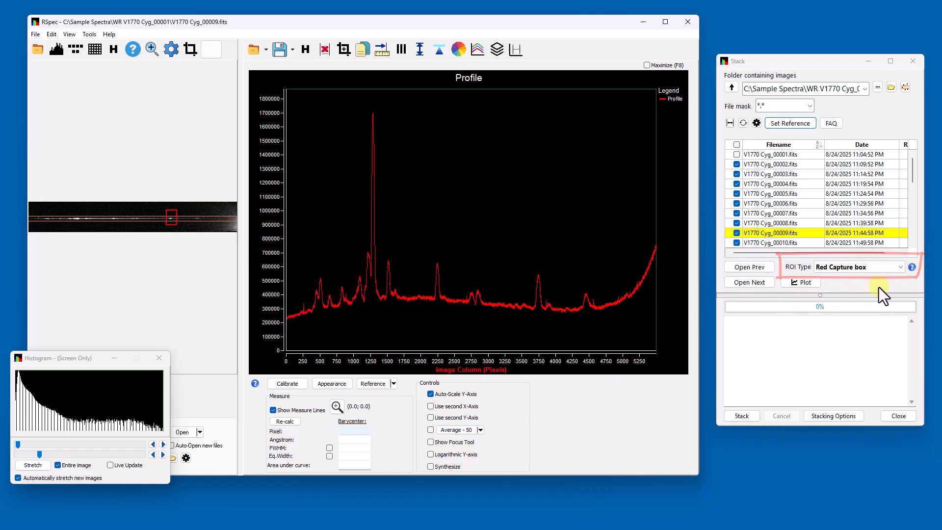
# Set the ROI Type in the Stack window to Orange and Measure lines
pyautogui.click(903, 270)
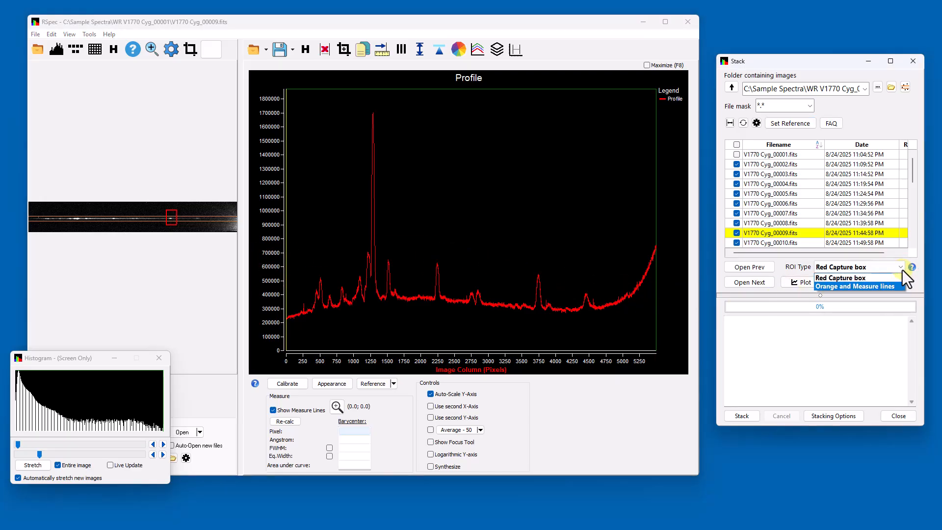
pyautogui.click(894, 286)
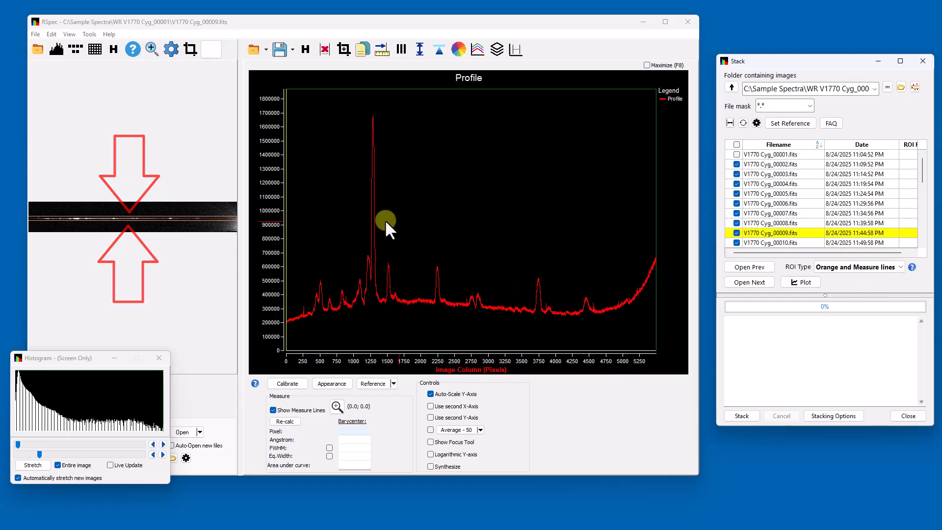
# Center the measure lines, drag them to bracket the peak near column 2250, and open ROI Type help
pyautogui.click(297, 223)
pyautogui.moveTo(296, 224); pyautogui.dragTo(294, 226)
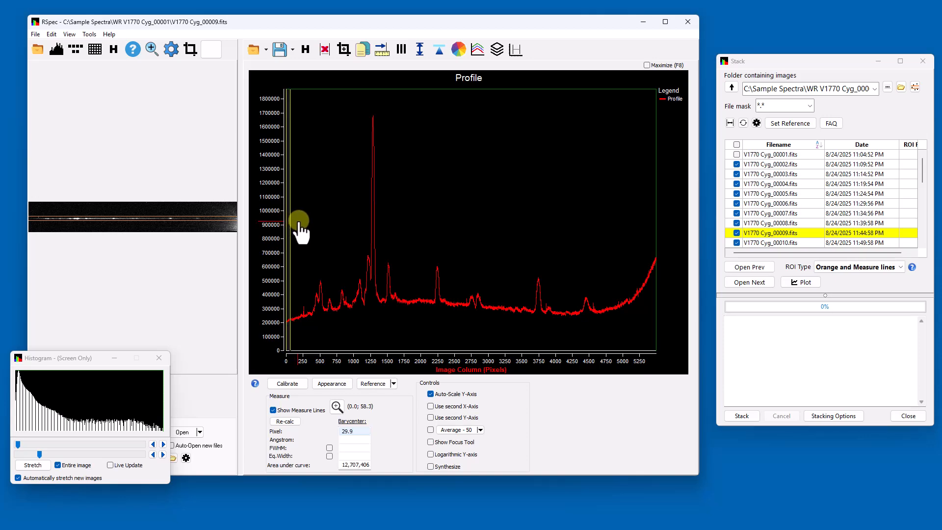
pyautogui.click(517, 49)
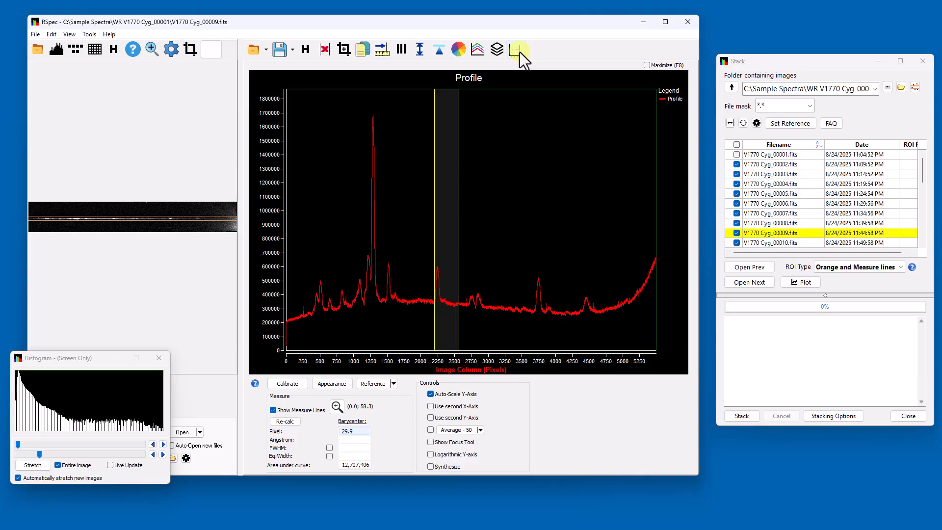
pyautogui.moveTo(434, 147)
pyautogui.mouseDown()
pyautogui.moveTo(448, 155)
pyautogui.moveTo(432, 151)
pyautogui.mouseUp()
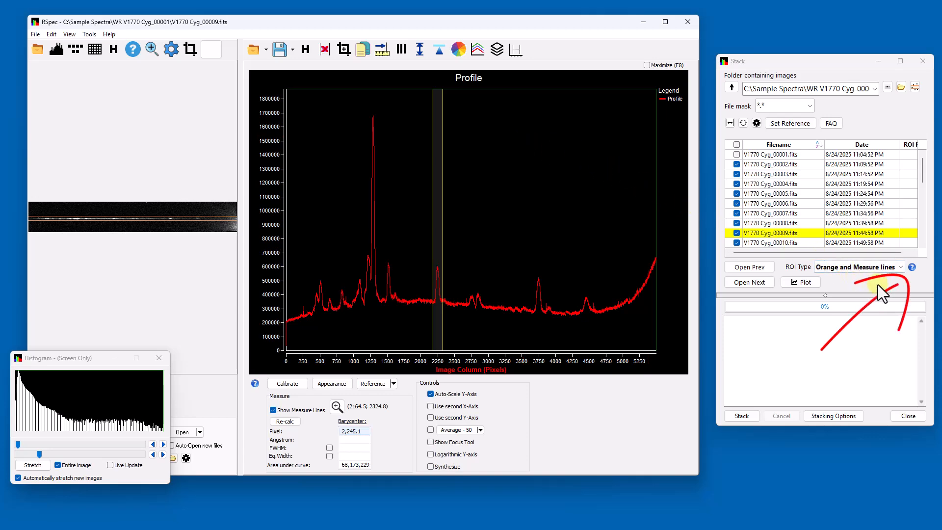
pyautogui.click(912, 267)
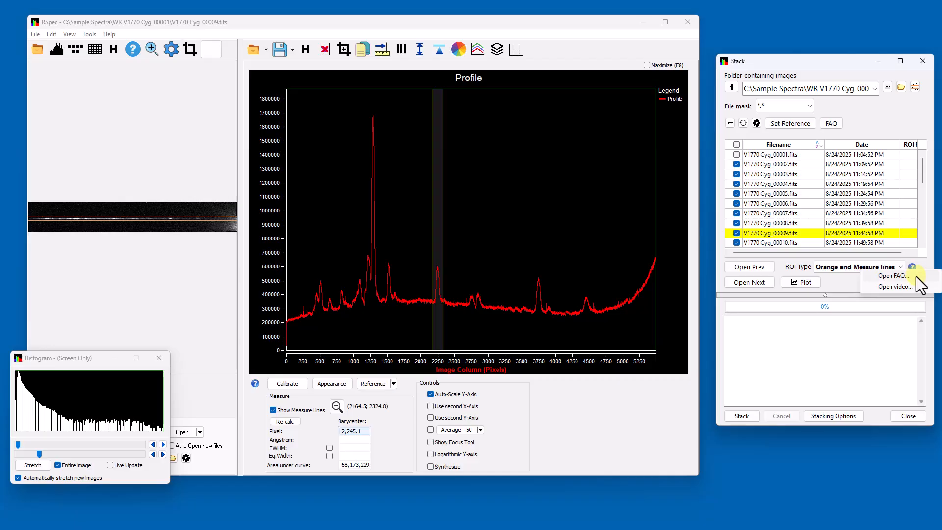
# Read Stacking FAQ pages 3 and 4 on defining the stacking region, then close the FAQ
pyautogui.click(915, 276)
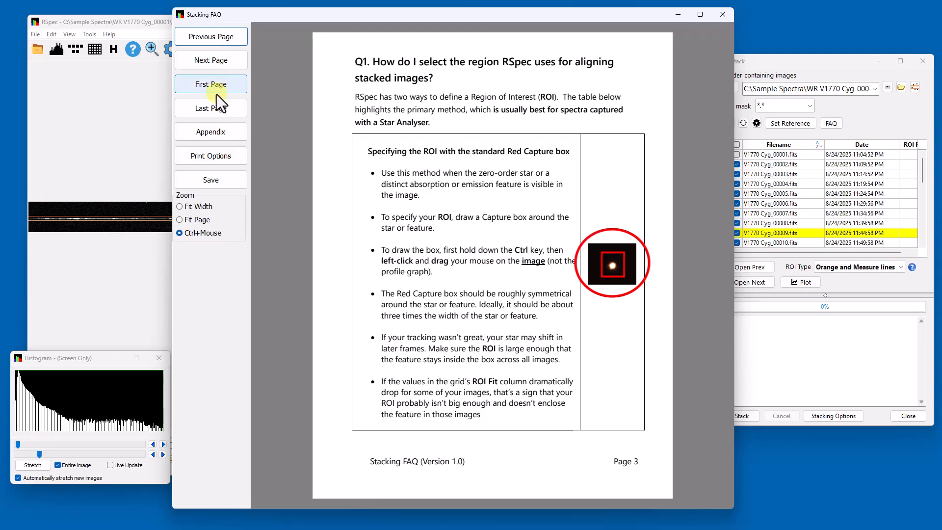
pyautogui.click(221, 63)
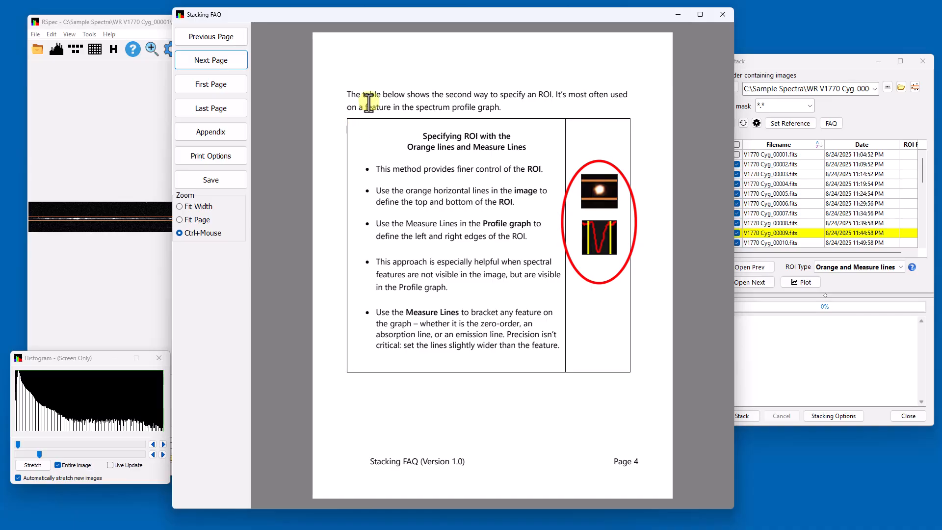
pyautogui.click(718, 18)
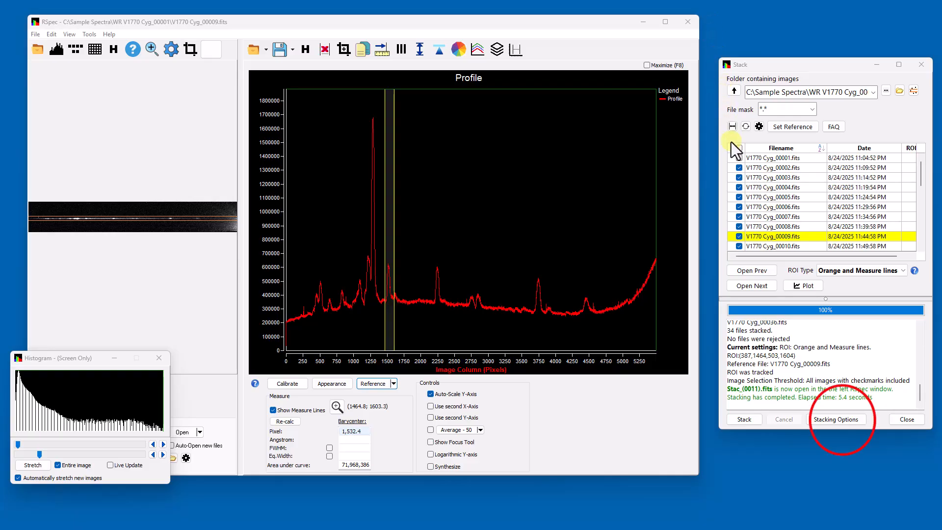
# In Stacking Options, keep 'Push the Main profile' and 'Close this window too' on, including all checked images
pyautogui.click(853, 420)
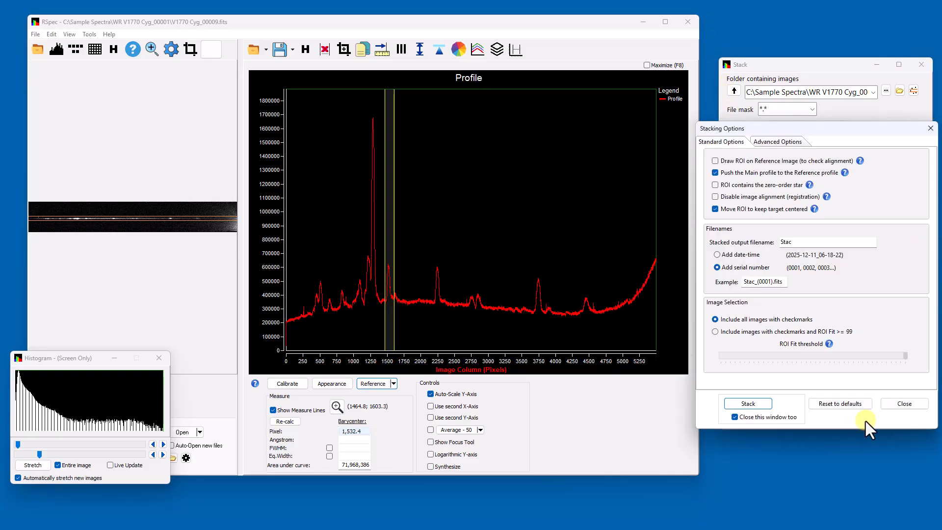
pyautogui.click(716, 172)
pyautogui.click(715, 173)
pyautogui.click(735, 418)
pyautogui.click(735, 417)
pyautogui.moveTo(767, 129)
pyautogui.mouseDown()
pyautogui.moveTo(941, 127)
pyautogui.moveTo(756, 118)
pyautogui.mouseUp()
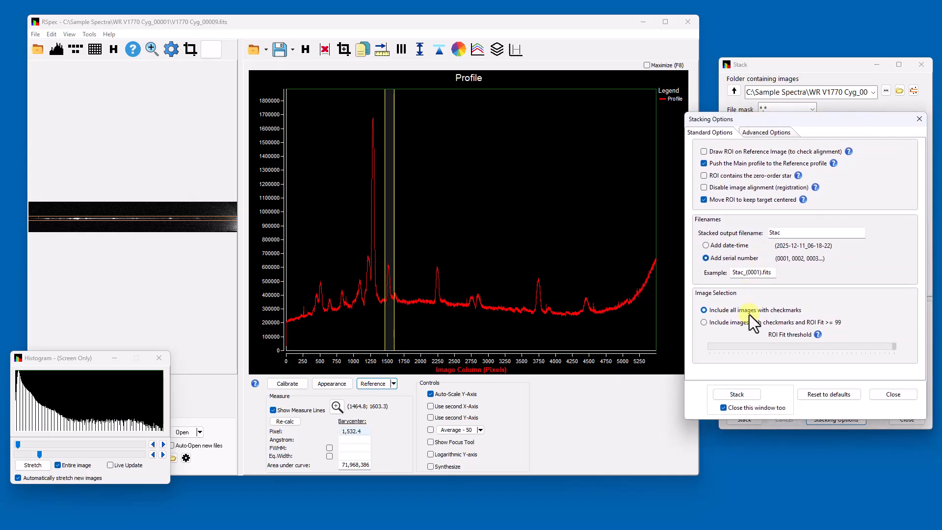
pyautogui.click(750, 393)
# Stack the checked frames into Stac_(0012).fits and inspect its profile against the reference across columns 700–1900
pyautogui.click(751, 393)
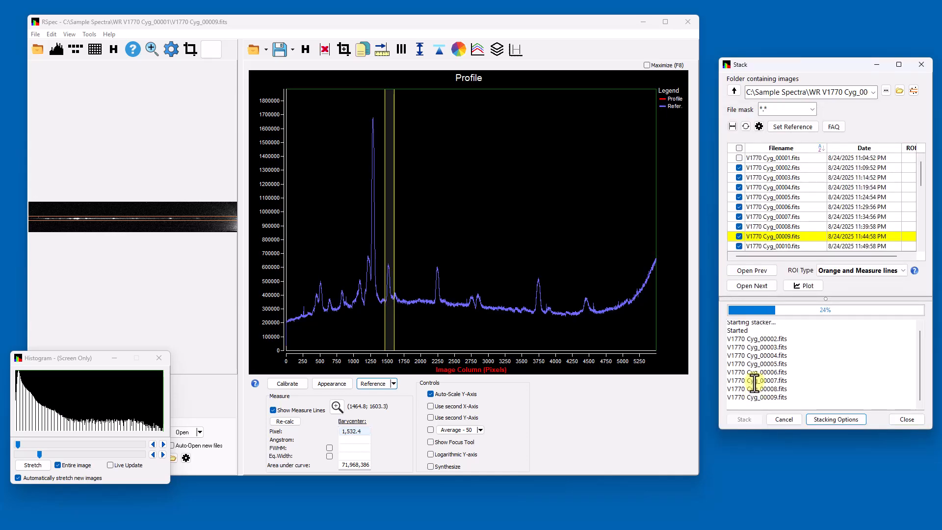
pyautogui.scroll(3, 367, 312)
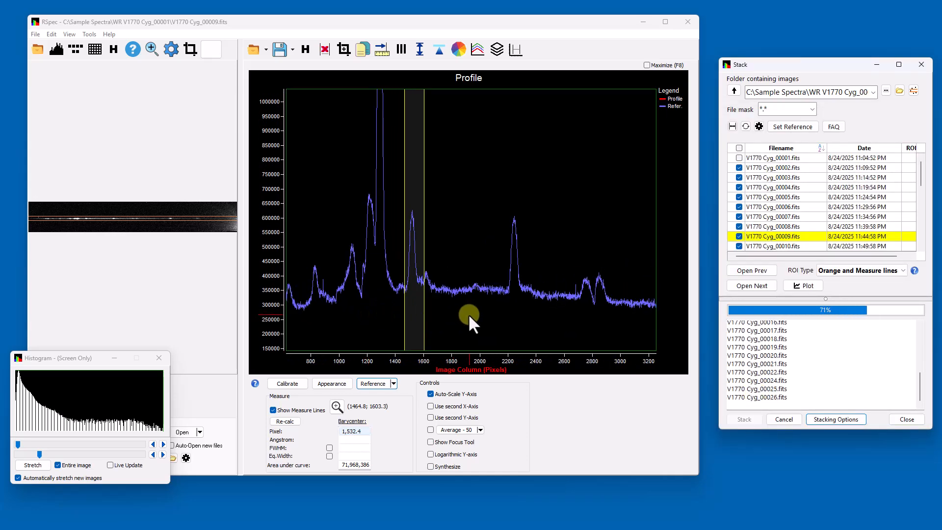
pyautogui.scroll(3, 464, 316)
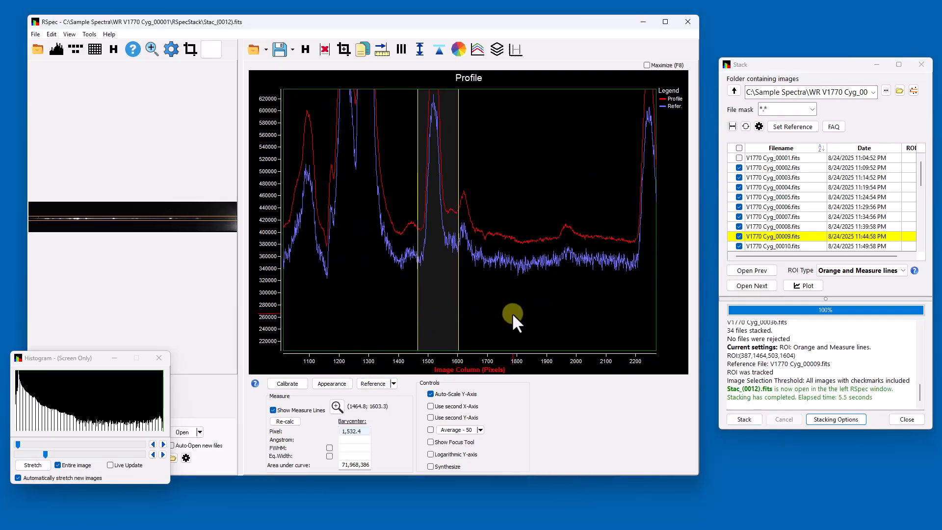
pyautogui.moveTo(513, 313); pyautogui.dragTo(546, 316)
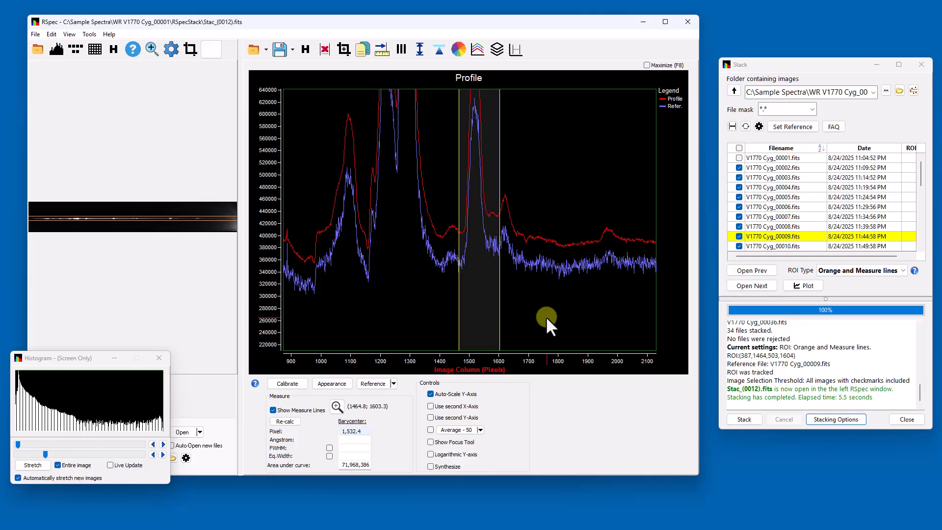
pyautogui.moveTo(546, 316); pyautogui.dragTo(603, 318)
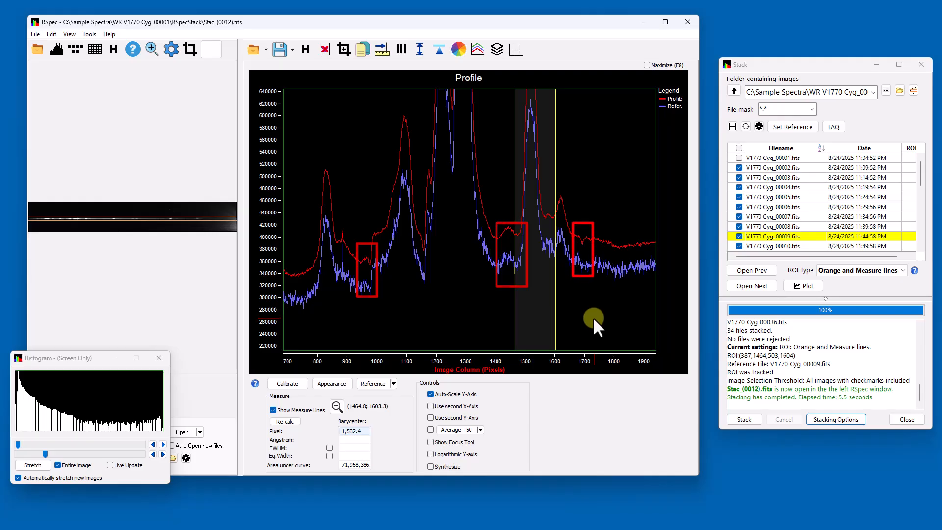
# Scale the blue reference trace to x 1.32 and reset the graph to show the full spectrum
pyautogui.click(419, 49)
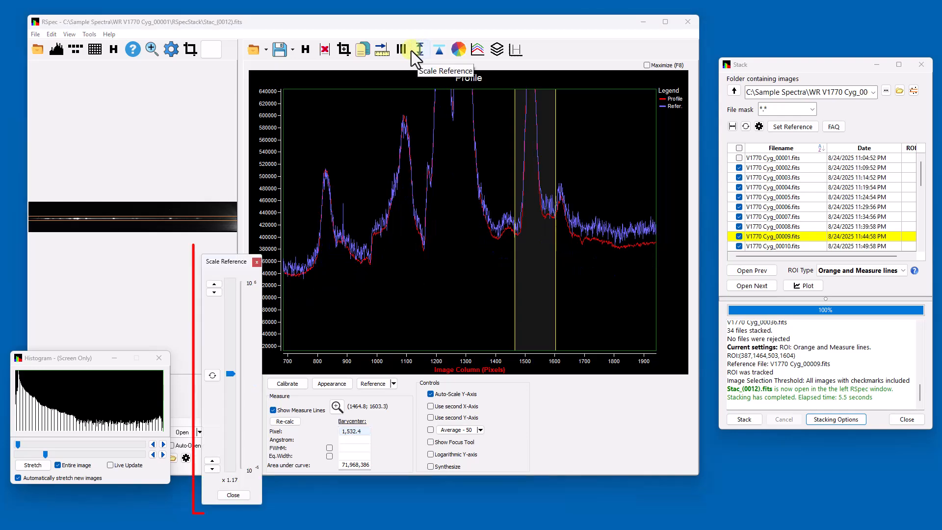
pyautogui.moveTo(229, 370); pyautogui.dragTo(231, 366)
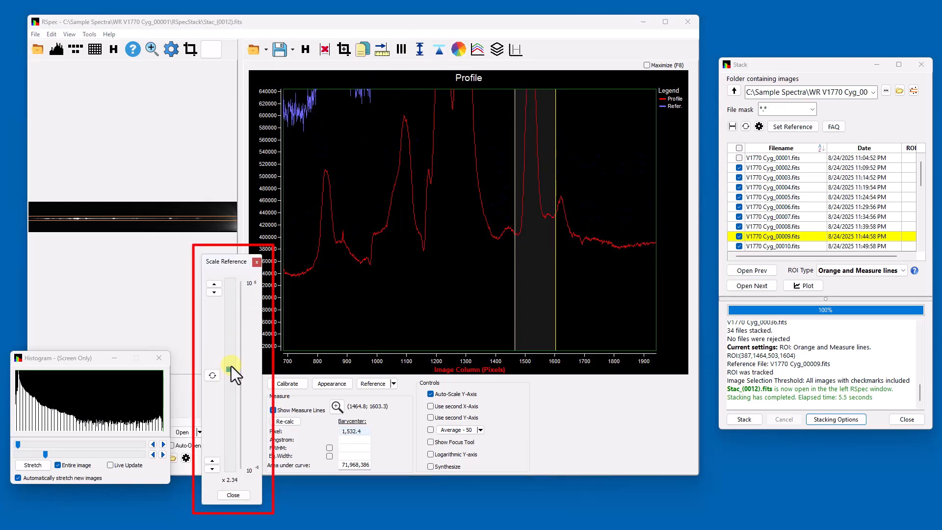
pyautogui.click(215, 293)
pyautogui.click(217, 295)
pyautogui.click(217, 296)
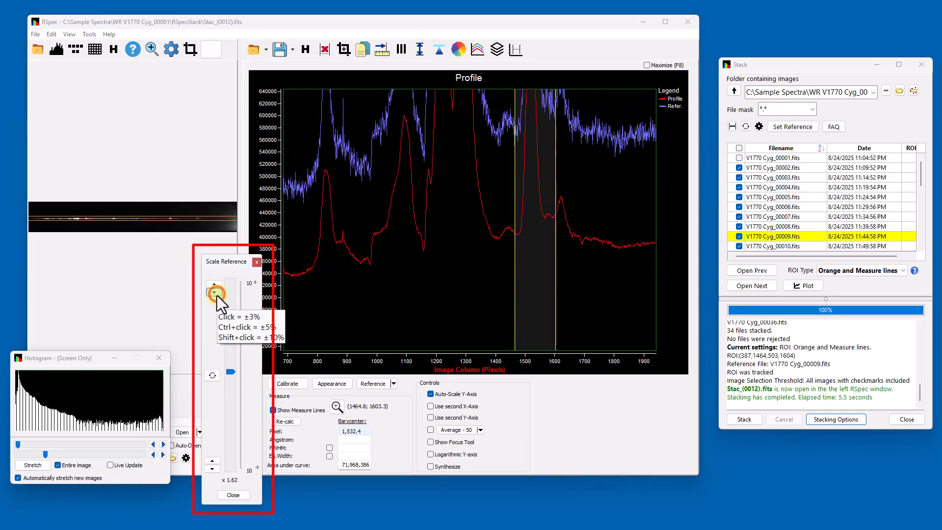
pyautogui.click(217, 295)
pyautogui.click(217, 295)
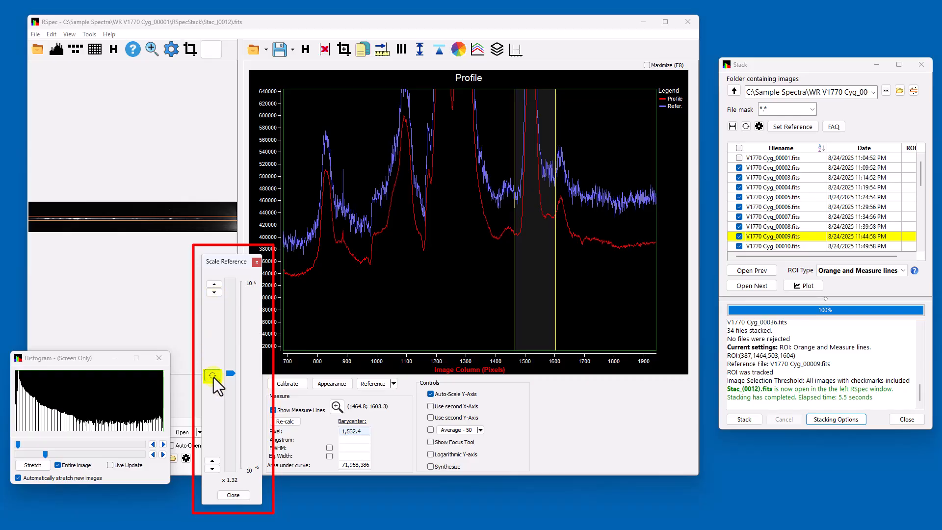
pyautogui.doubleClick(455, 301)
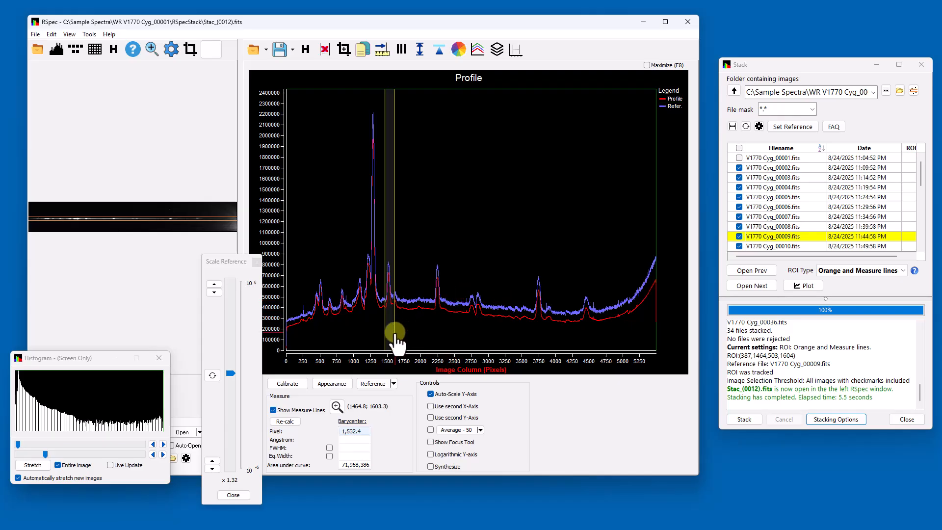
# Bracket the peak near column 3750 with the measure lines, restack, then zoom and recentre the lines
pyautogui.moveTo(395, 339); pyautogui.dragTo(549, 339)
pyautogui.moveTo(381, 337); pyautogui.dragTo(532, 334)
pyautogui.click(745, 419)
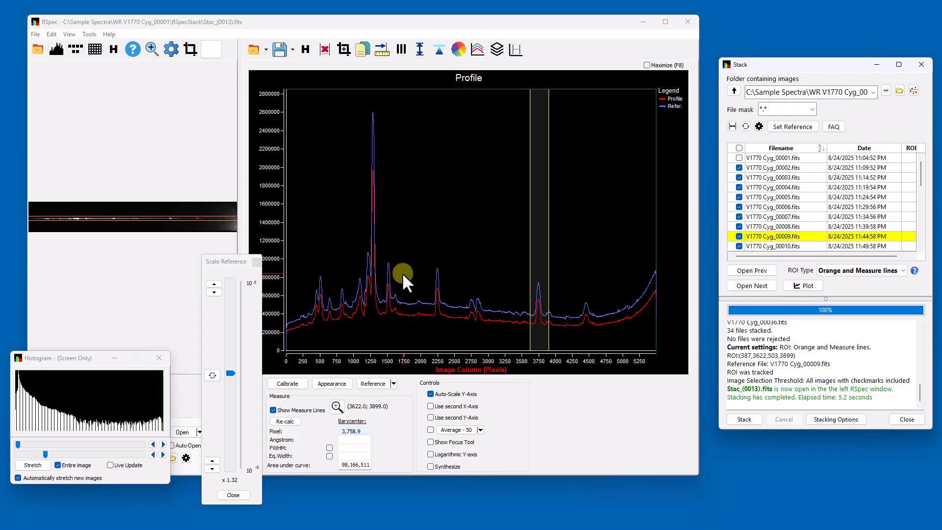
pyautogui.moveTo(333, 232); pyautogui.dragTo(425, 332)
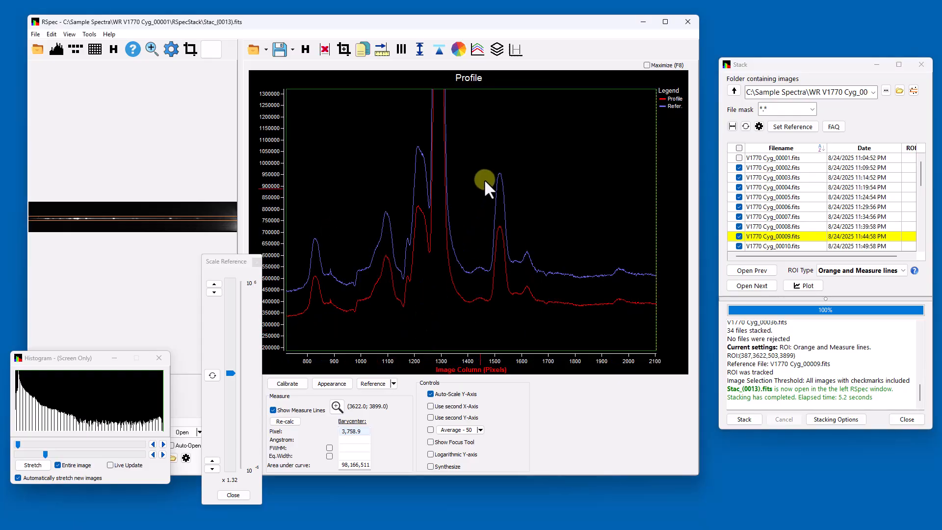
pyautogui.click(516, 51)
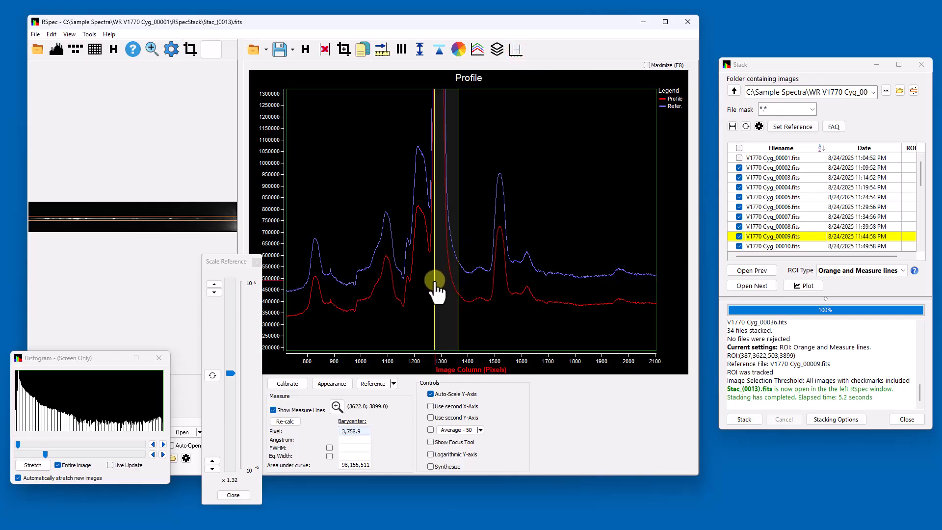
# Move the left measure line to about column 1215 and restack, producing Stac_(0014).fits
pyautogui.moveTo(435, 282)
pyautogui.mouseDown()
pyautogui.moveTo(415, 287)
pyautogui.moveTo(432, 289)
pyautogui.moveTo(431, 300)
pyautogui.mouseUp()
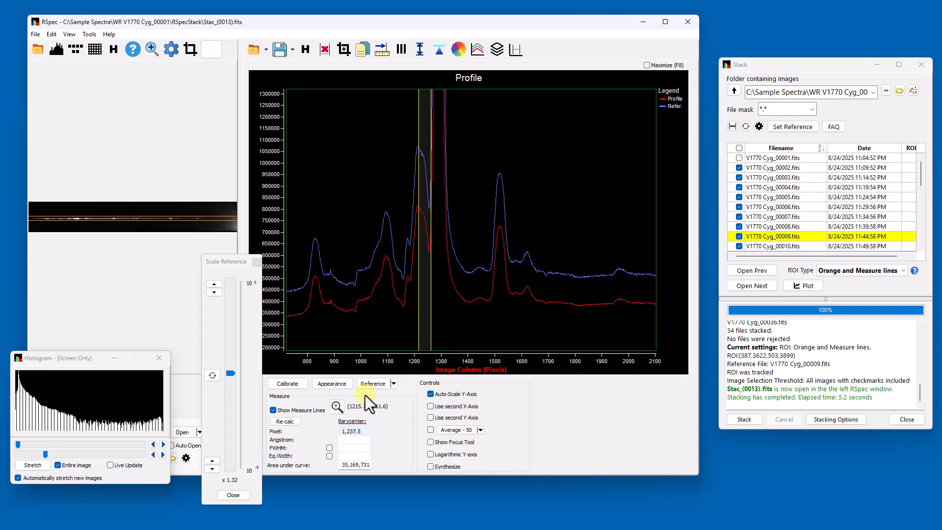
pyautogui.click(734, 417)
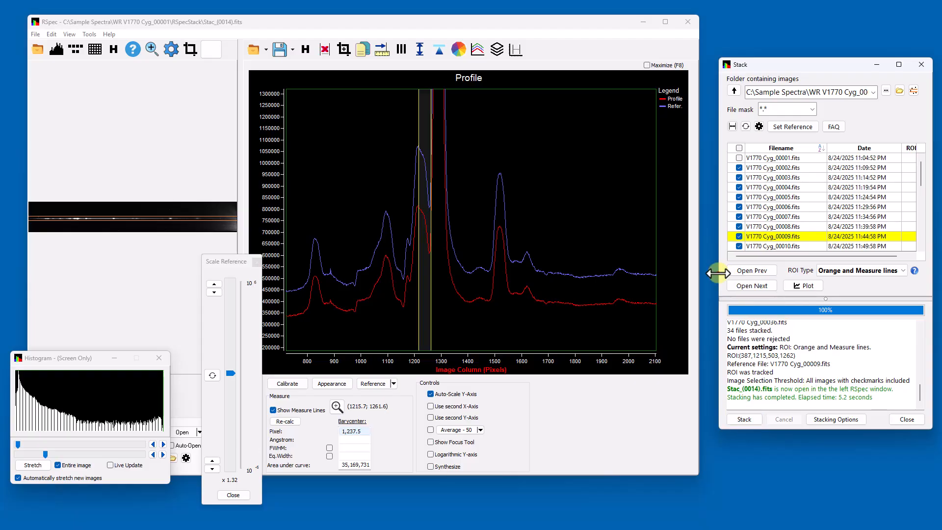
# Widen the Stack window to reveal ROI Fit scores of 98–100 for each frame
pyautogui.moveTo(717, 273); pyautogui.dragTo(703, 274)
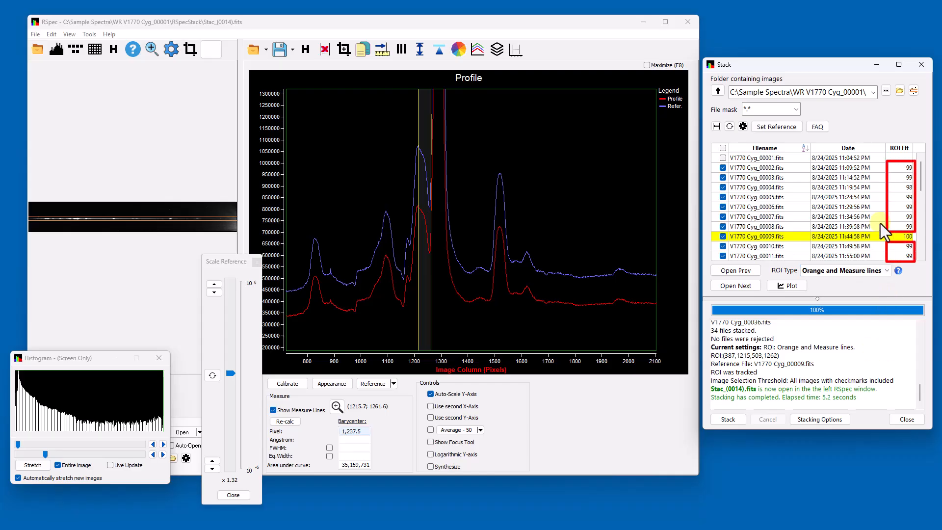
pyautogui.moveTo(922, 174)
pyautogui.mouseDown()
pyautogui.moveTo(917, 226)
pyautogui.moveTo(923, 163)
pyautogui.mouseUp()
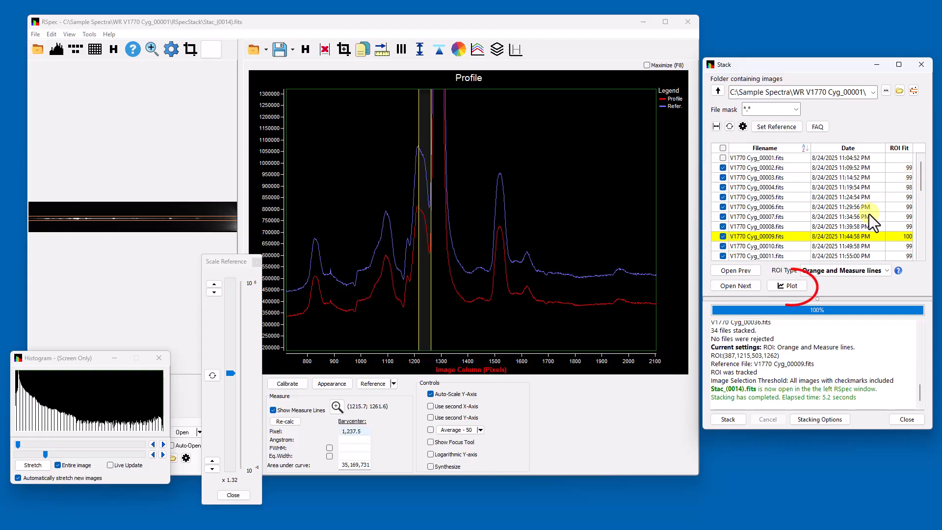
# Open the Stack Plot of frame-to-frame movement for the 34 subframes
pyautogui.click(803, 289)
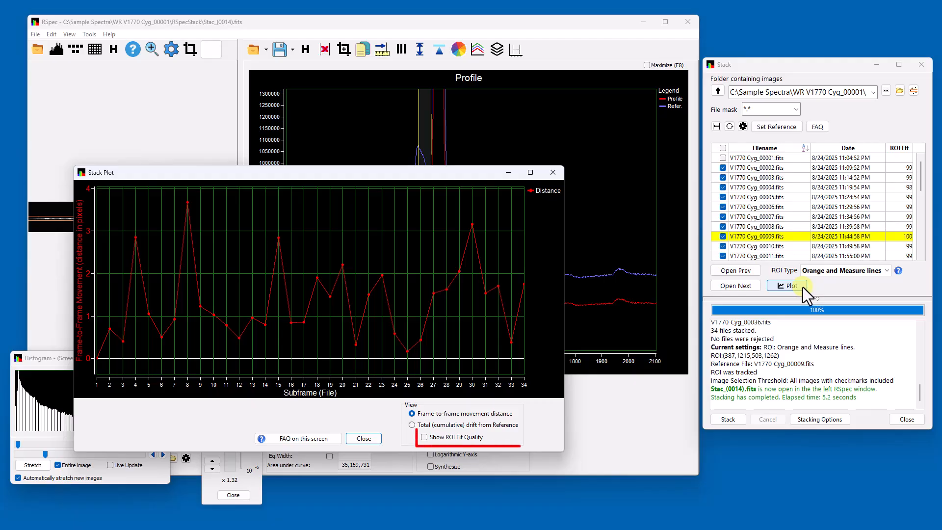
# Add the ROI Fit quality series and rescale it above the movement curve, showing the subframe 8 peak
pyautogui.click(425, 438)
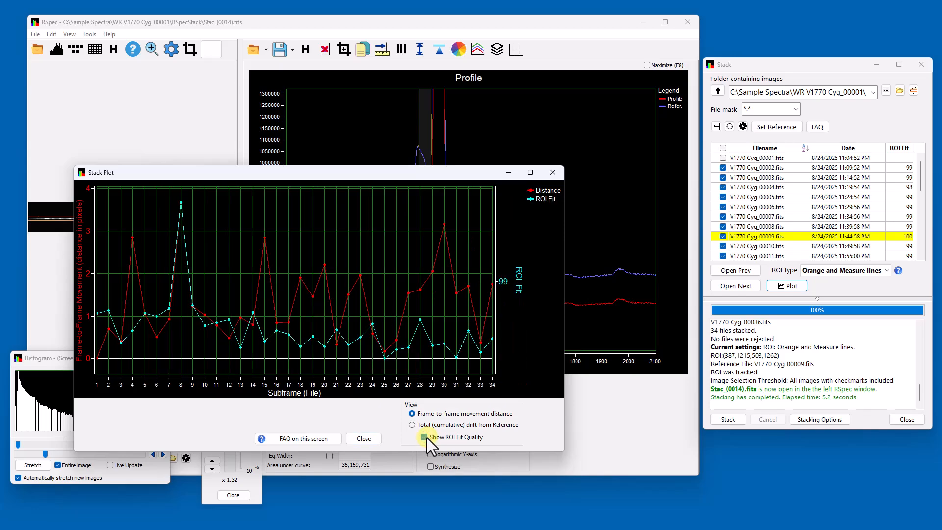
pyautogui.click(492, 302)
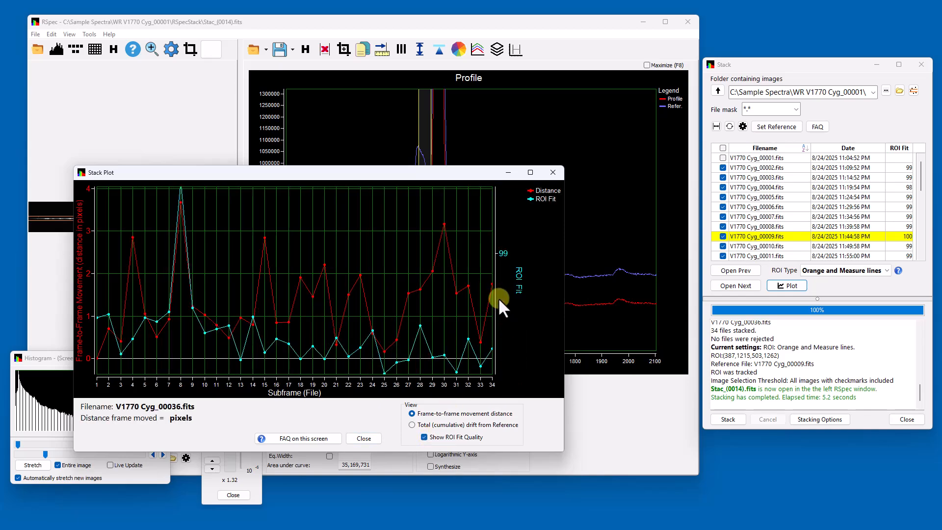
pyautogui.moveTo(502, 276); pyautogui.dragTo(513, 225)
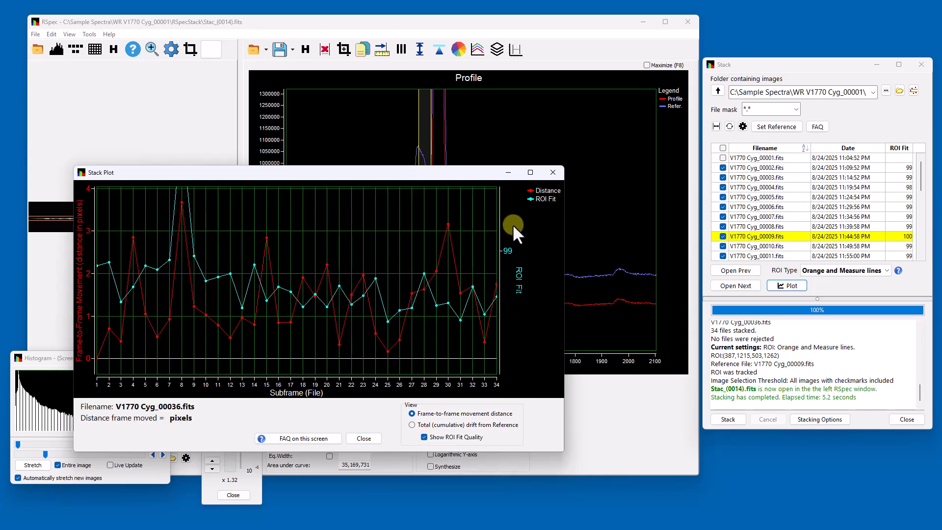
pyautogui.scroll(-5, 364, 276)
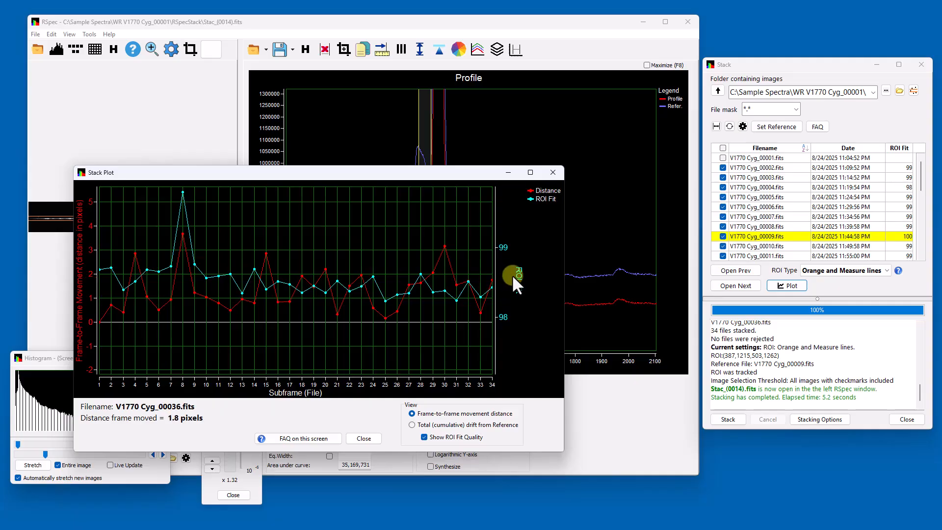
pyautogui.moveTo(513, 278); pyautogui.dragTo(514, 236)
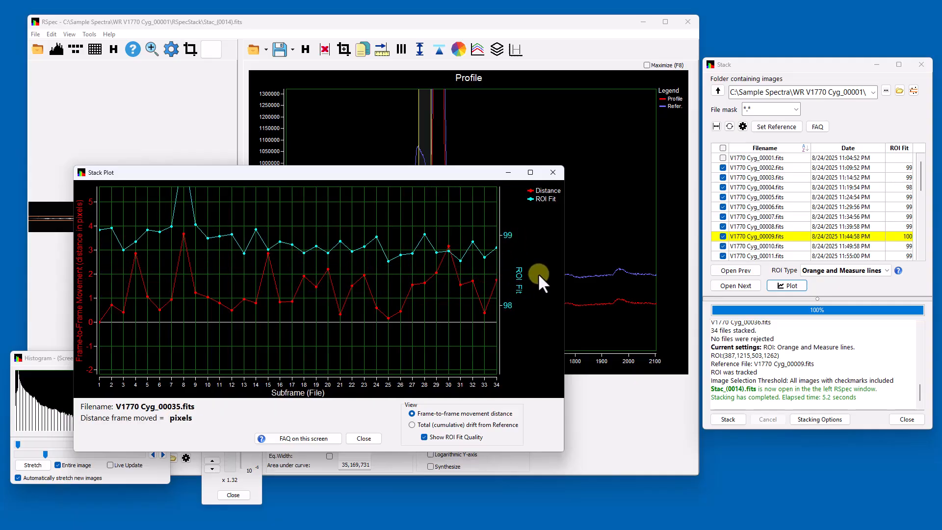
pyautogui.moveTo(470, 273); pyautogui.dragTo(470, 322)
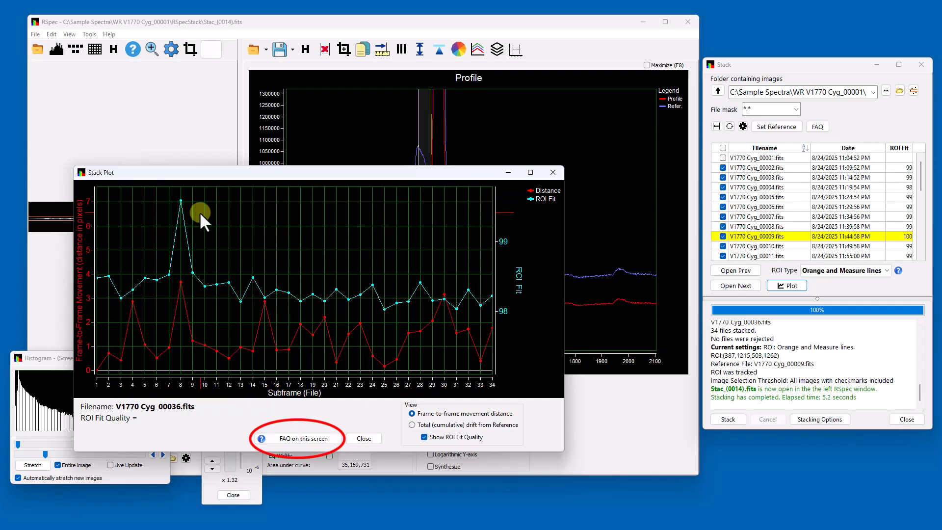
# View the Stacking FAQ for the plot, then close both the FAQ and the Stack Plot window
pyautogui.click(274, 439)
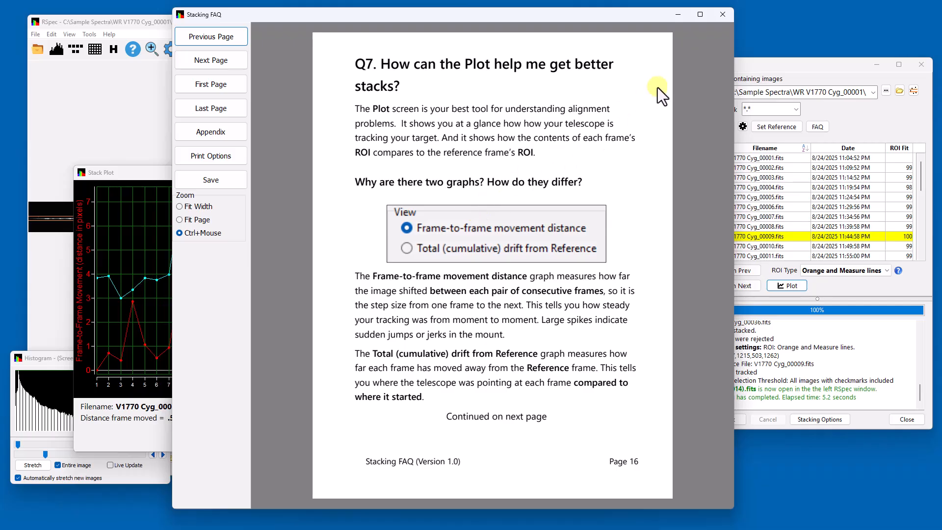
pyautogui.click(719, 15)
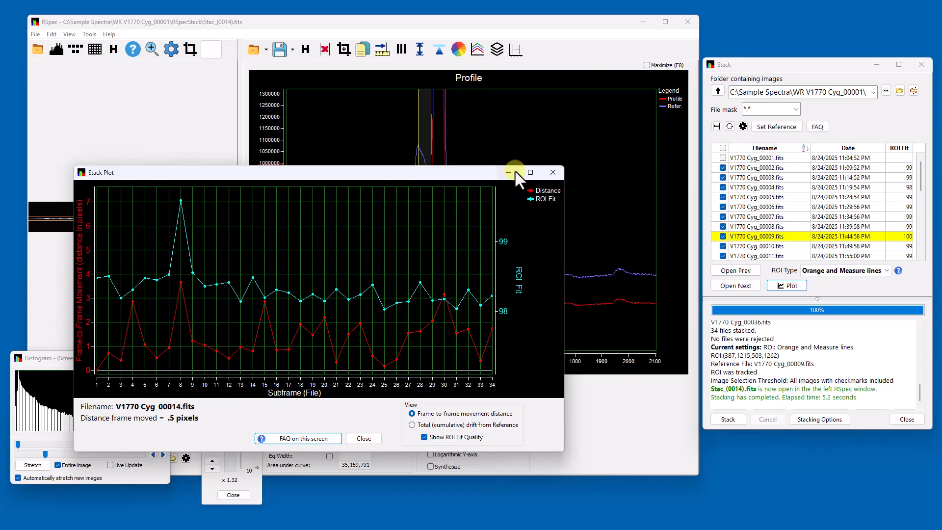
pyautogui.click(552, 172)
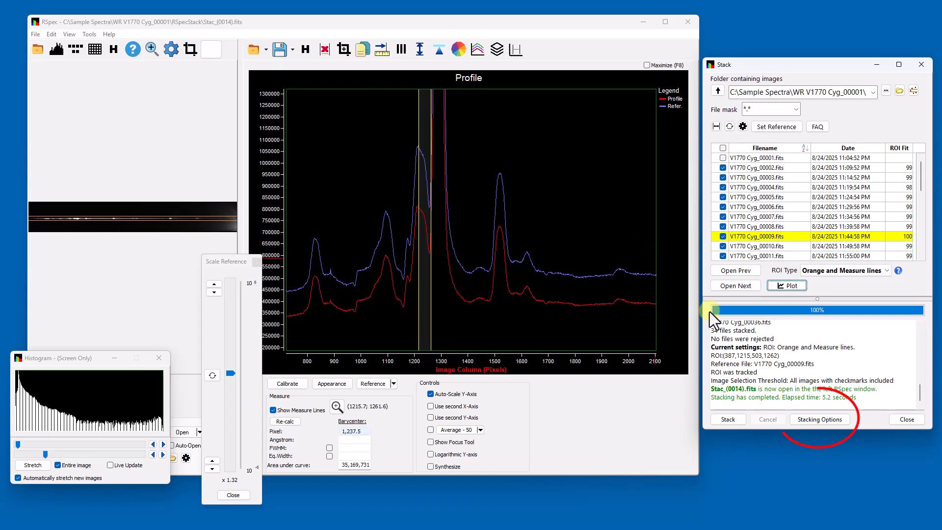
# Set stacked output naming to serial numbers with filename 'Star Party - Wednesday night'
pyautogui.click(819, 420)
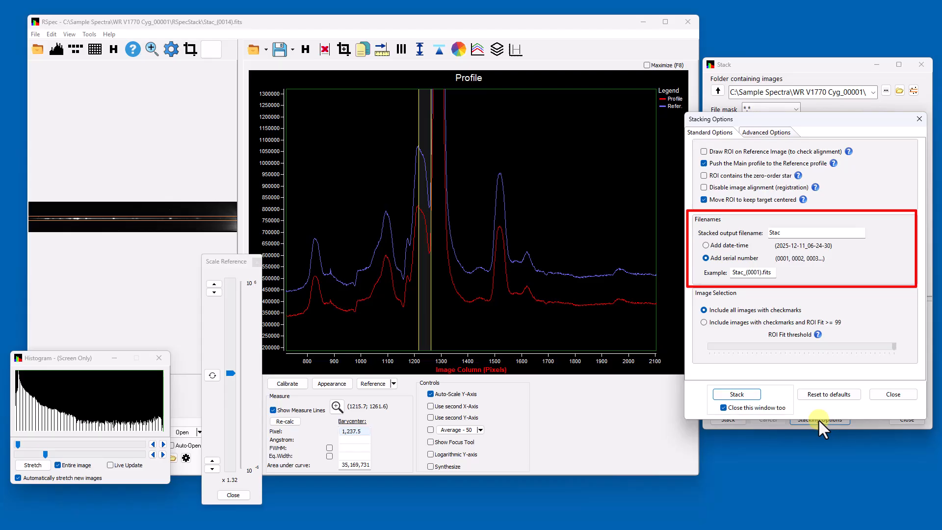
pyautogui.click(705, 246)
pyautogui.click(706, 260)
pyautogui.doubleClick(779, 233)
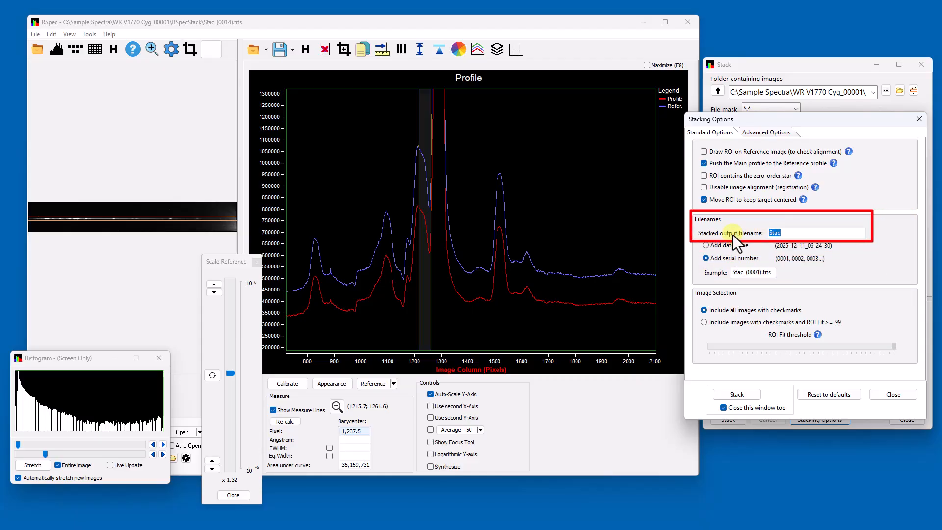
pyautogui.write('Star Party  - Wedne')
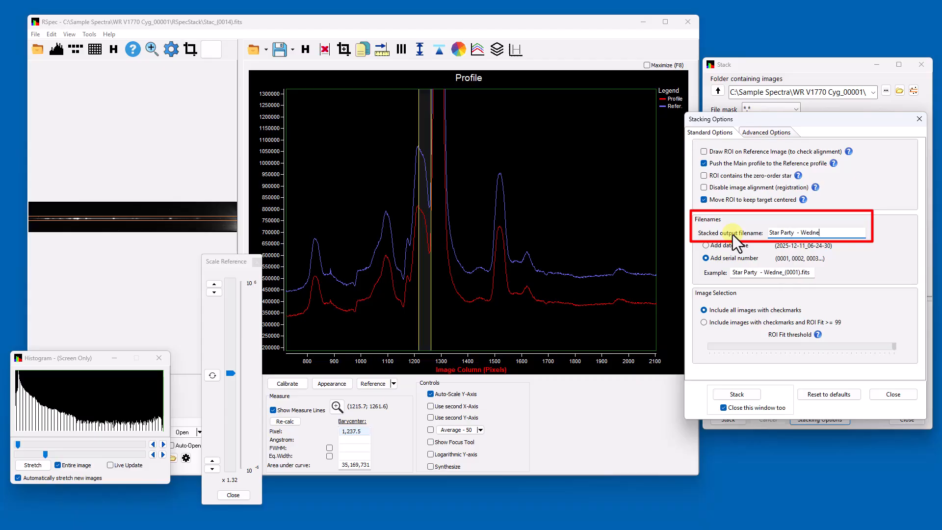
pyautogui.write('sday night')
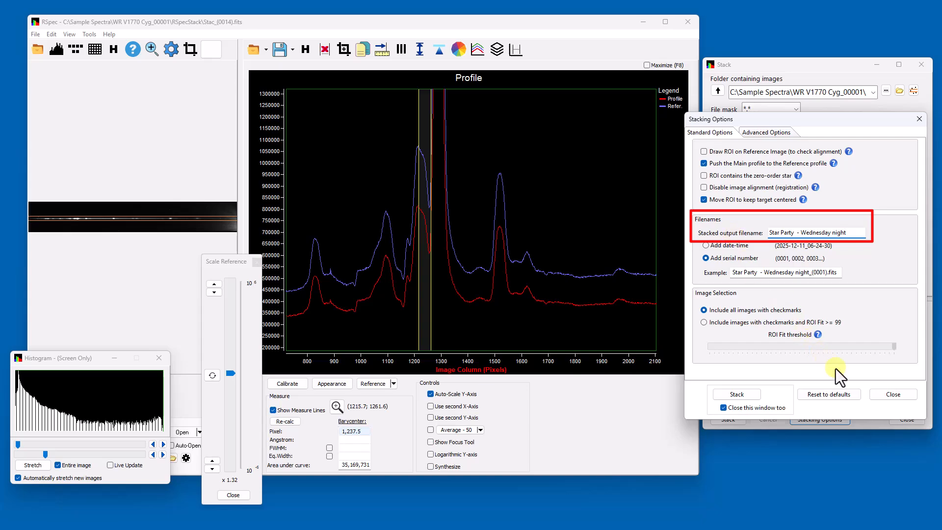
pyautogui.click(895, 395)
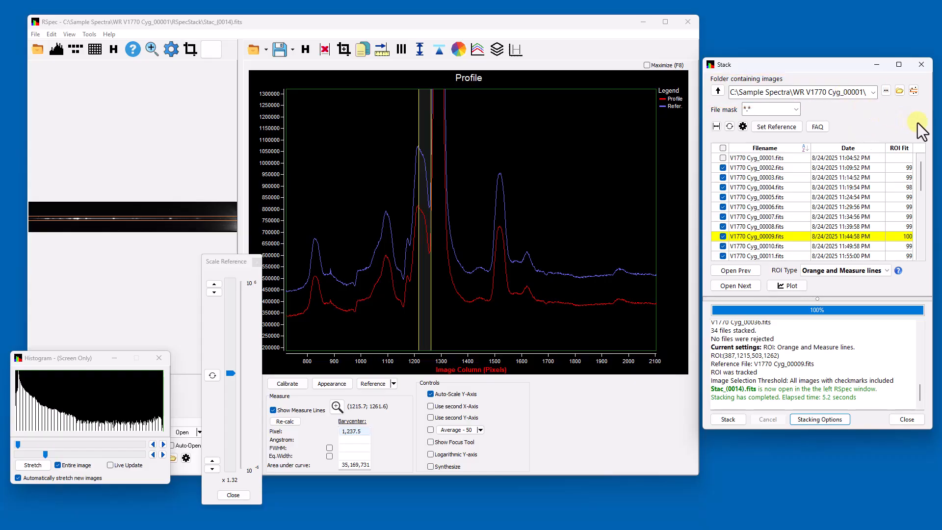
# Narrow the Stack window and open the WR V1770 Cyg_00001 folder in File Explorer
pyautogui.moveTo(933, 123); pyautogui.dragTo(906, 125)
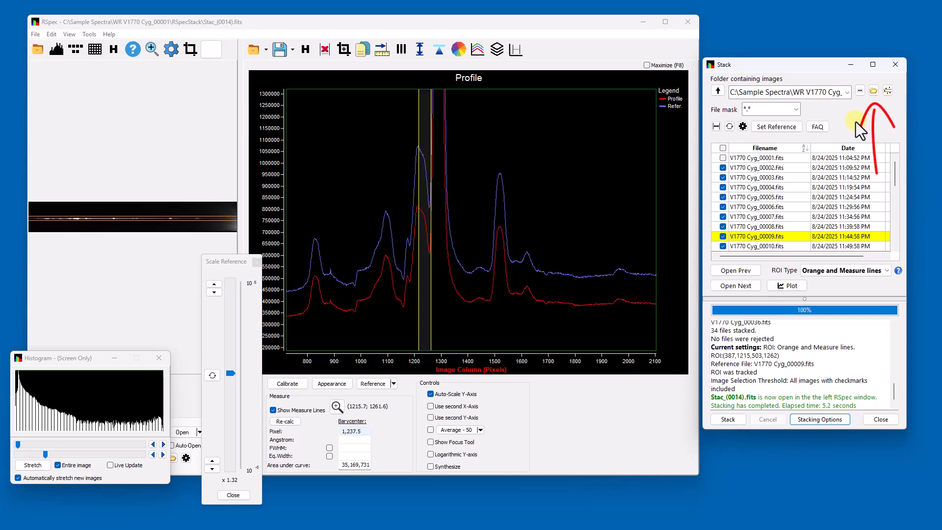
pyautogui.click(871, 94)
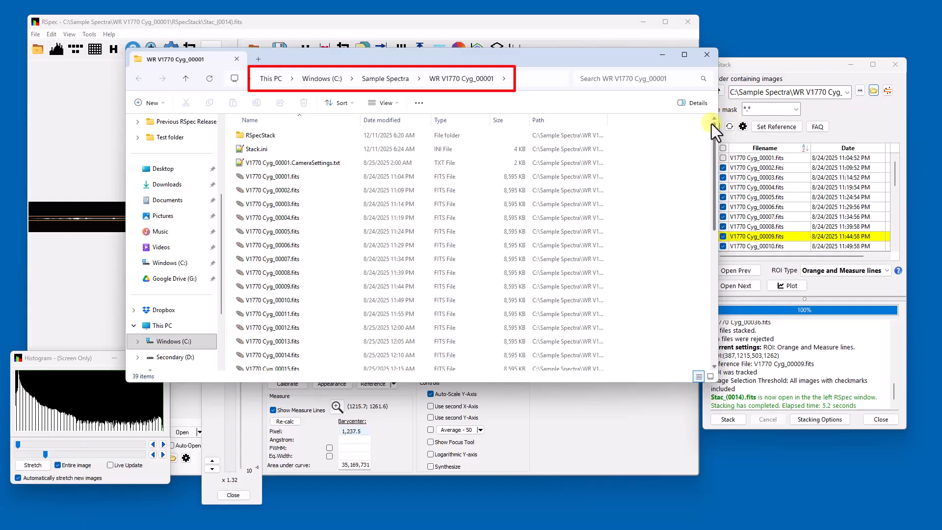
# Open the RSpecStack subfolder to view Log.txt, Quality.txt and Stac_(0001)–Stac_(0014).fits
pyautogui.moveTo(714, 129)
pyautogui.mouseDown()
pyautogui.moveTo(717, 151)
pyautogui.moveTo(720, 116)
pyautogui.mouseUp()
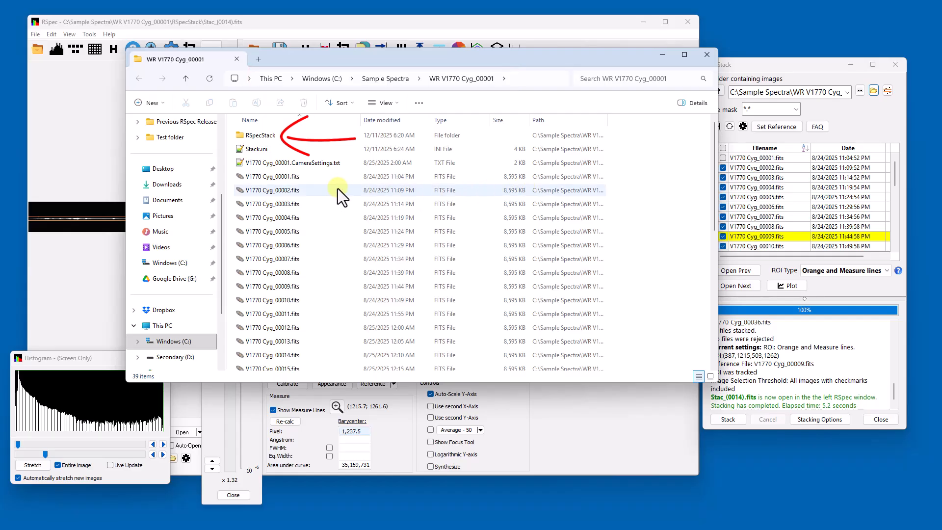
pyautogui.doubleClick(274, 136)
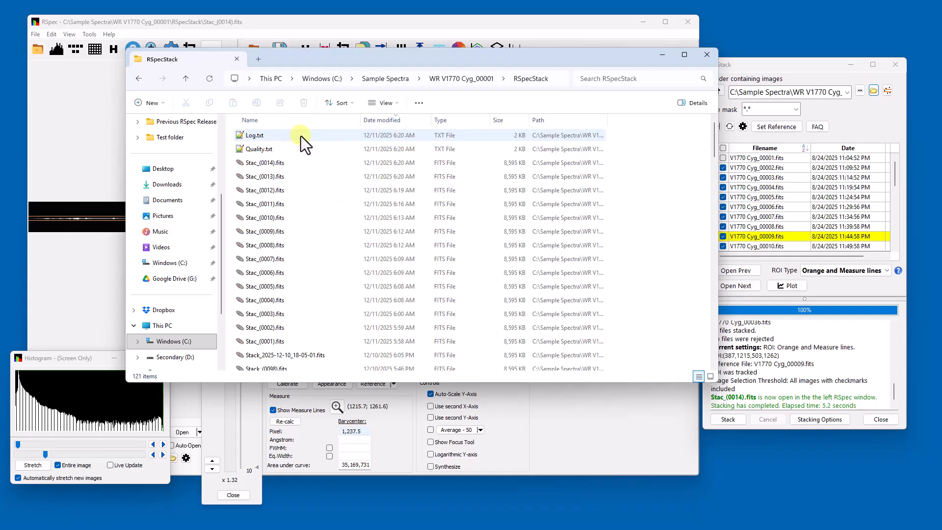